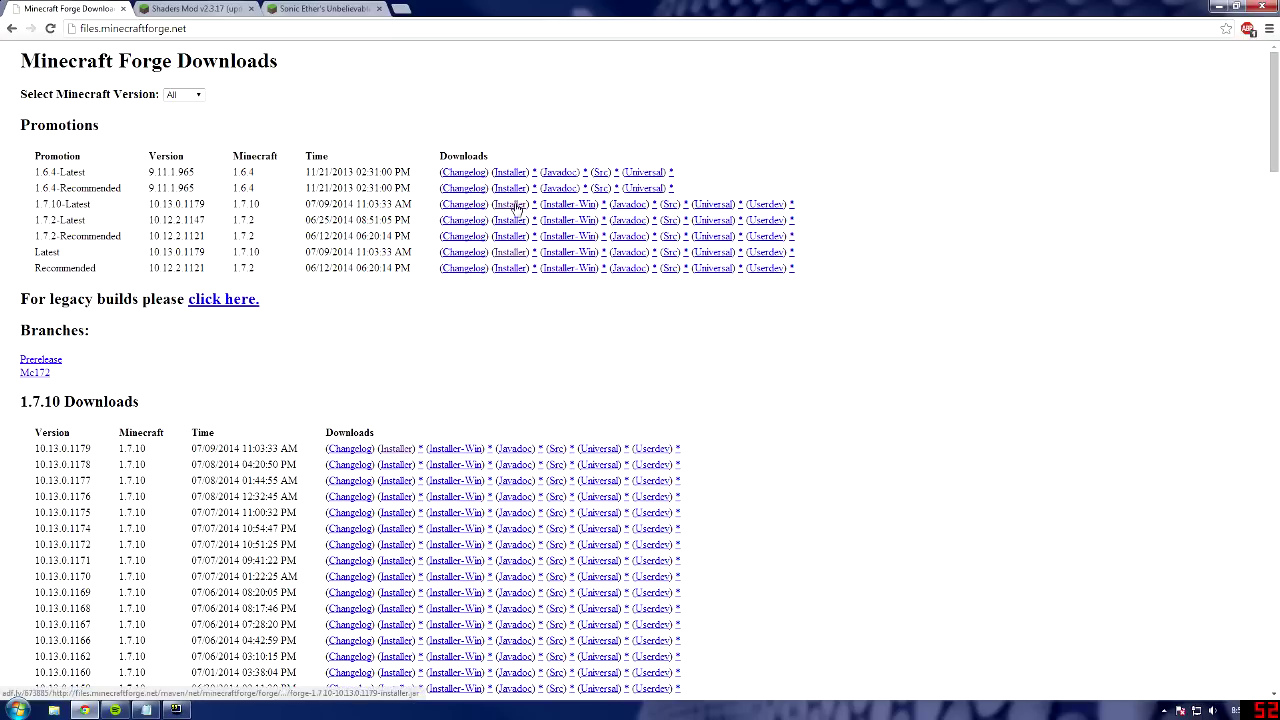
- Download the 1.7.10-Latest Forge installer through the adf.ly page, allowing that page in the ad blocker, and keep the jar file
click(517, 206)
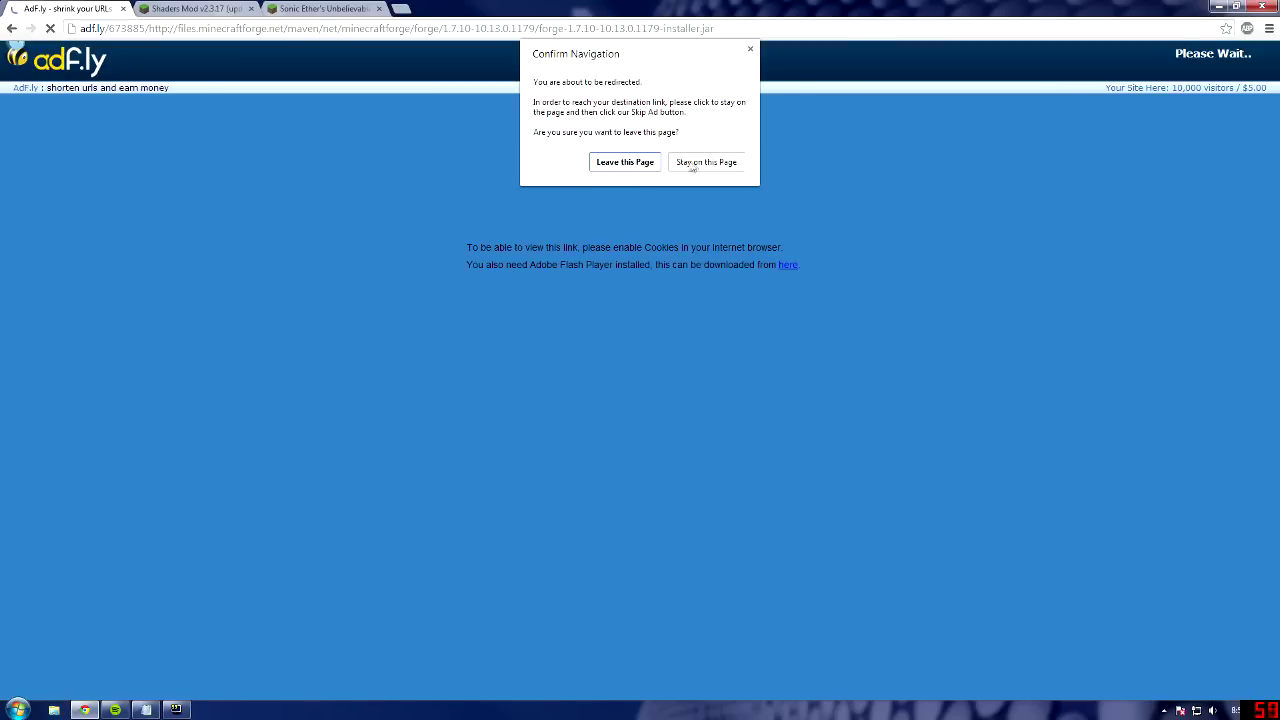
click(693, 163)
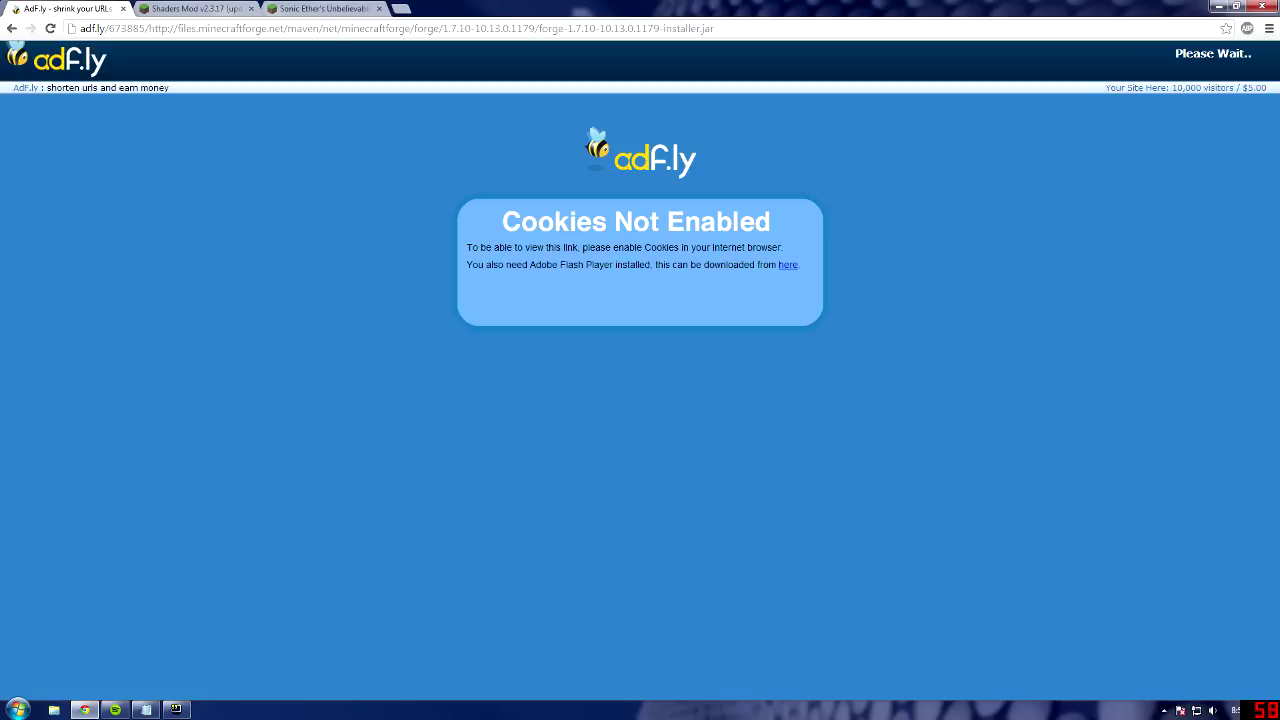
click(1247, 28)
click(1163, 117)
click(50, 28)
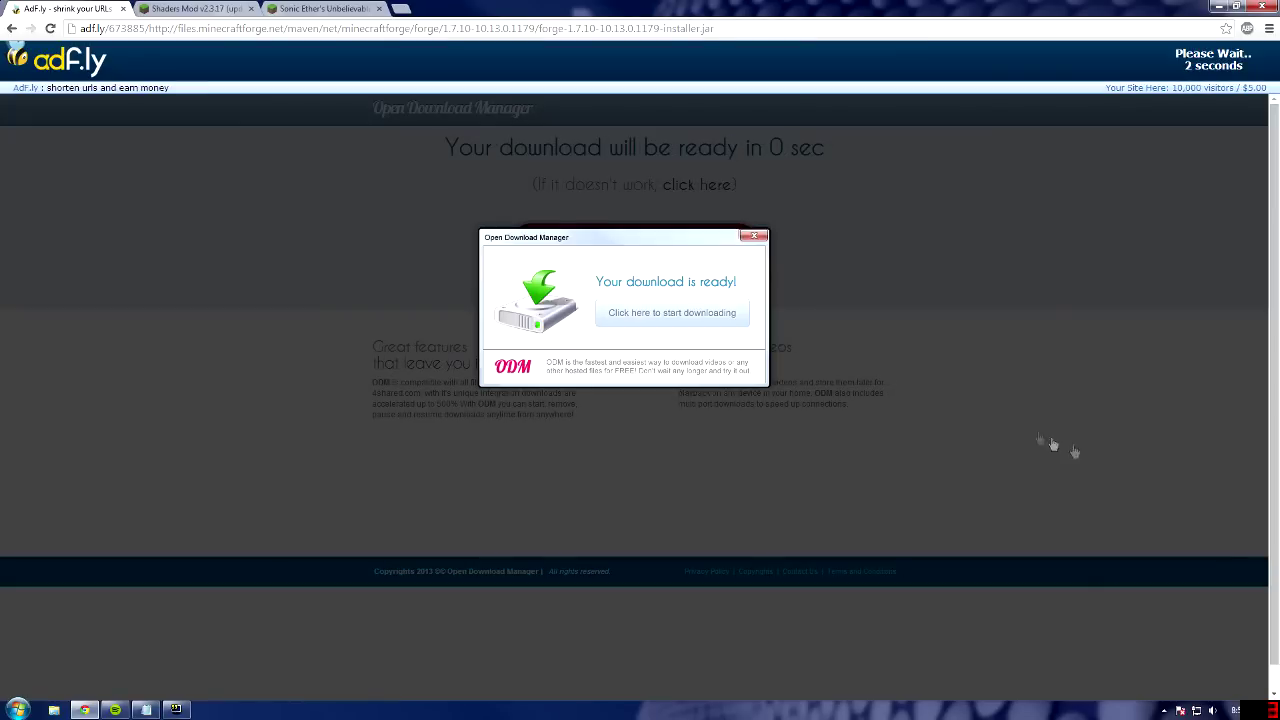
click(756, 236)
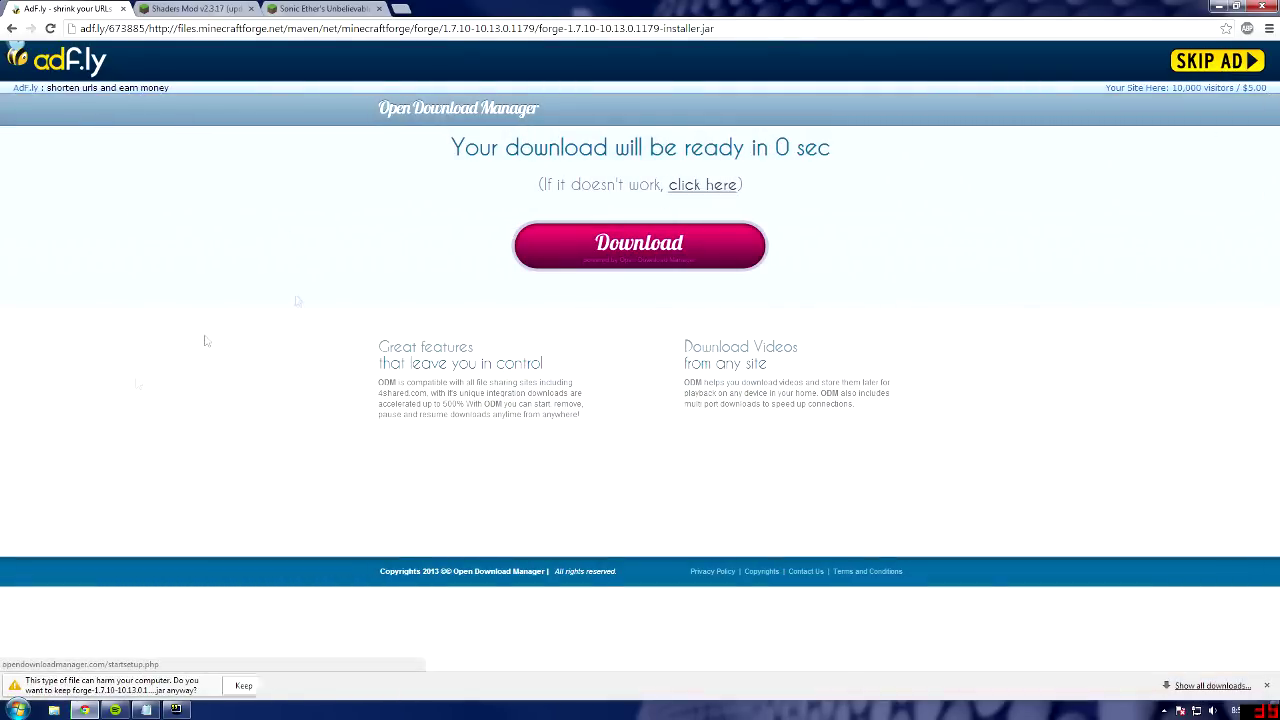
click(234, 688)
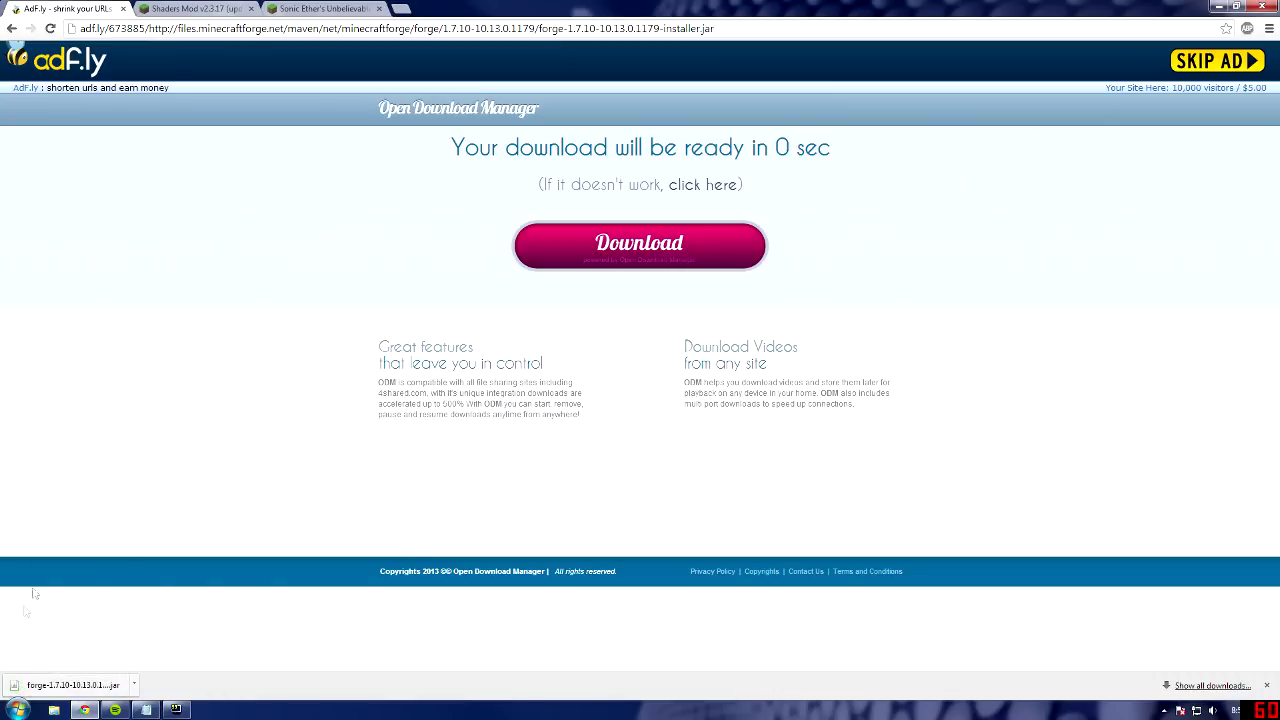
- Download GLSL Shaders Mod v2.3.17 for Minecraft 1.7.10 via link1 in the forum post and keep the jar file
click(230, 8)
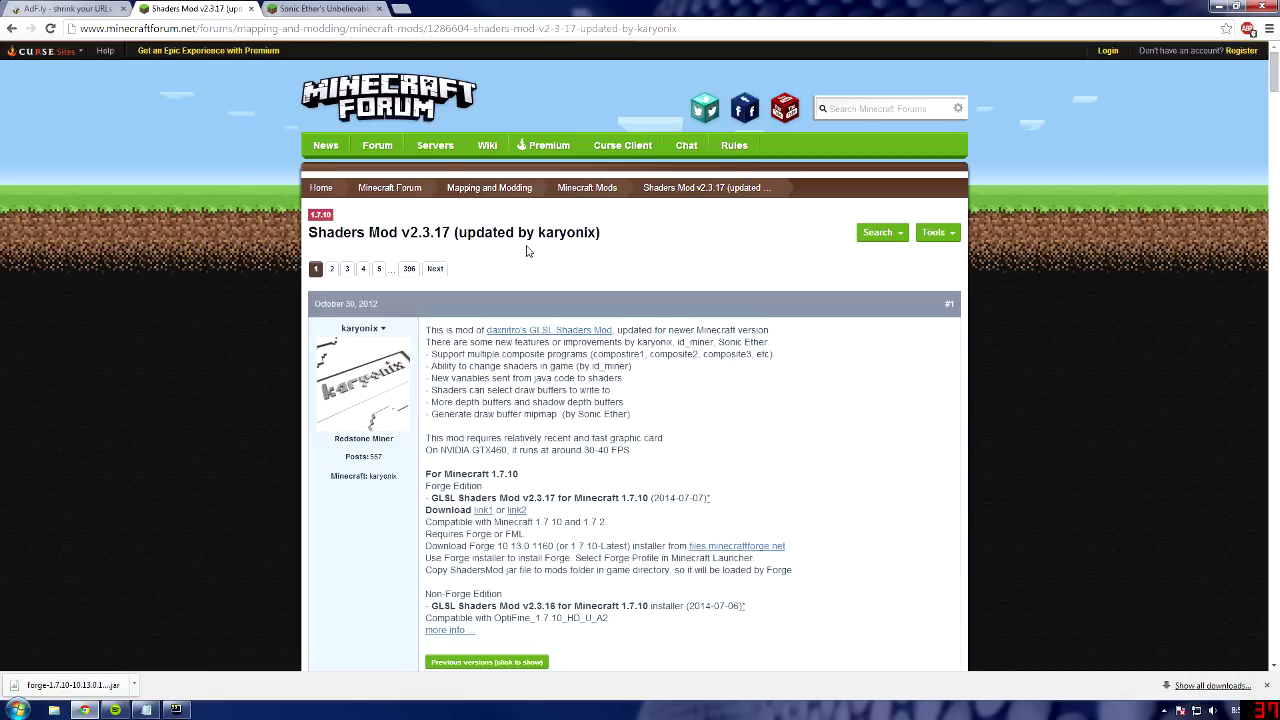
scroll(521, 258, down, 2)
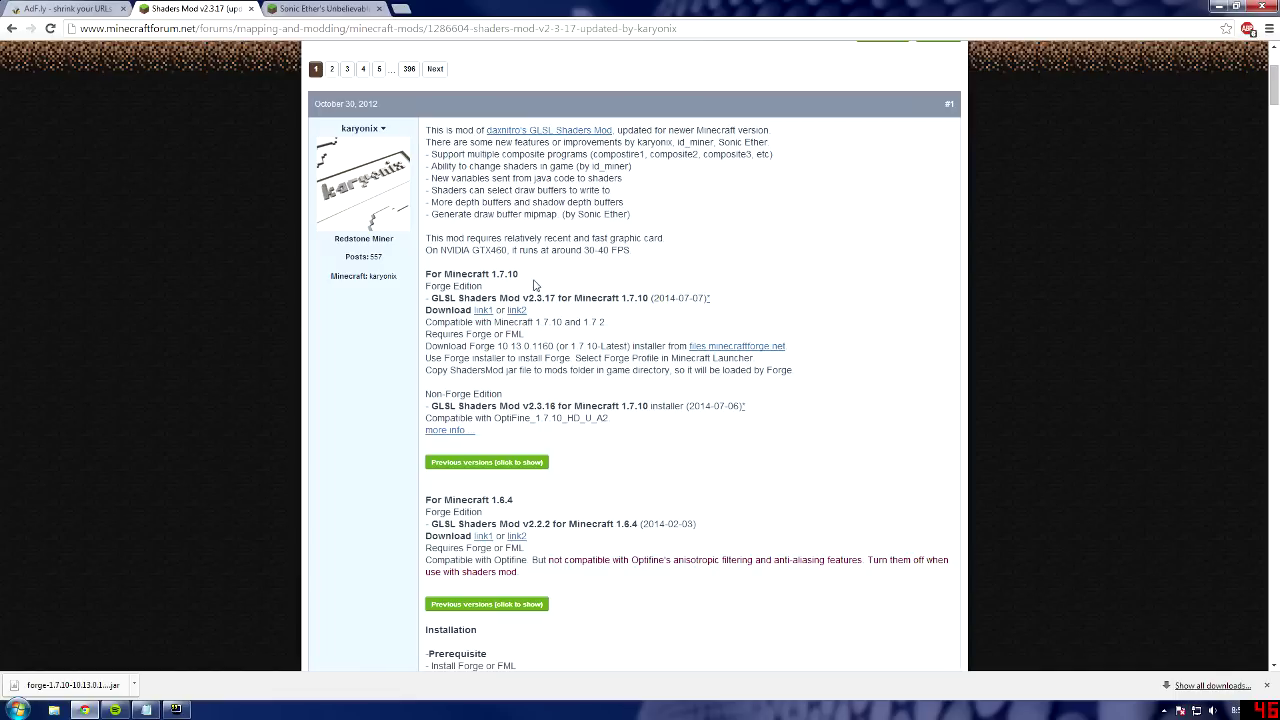
click(484, 312)
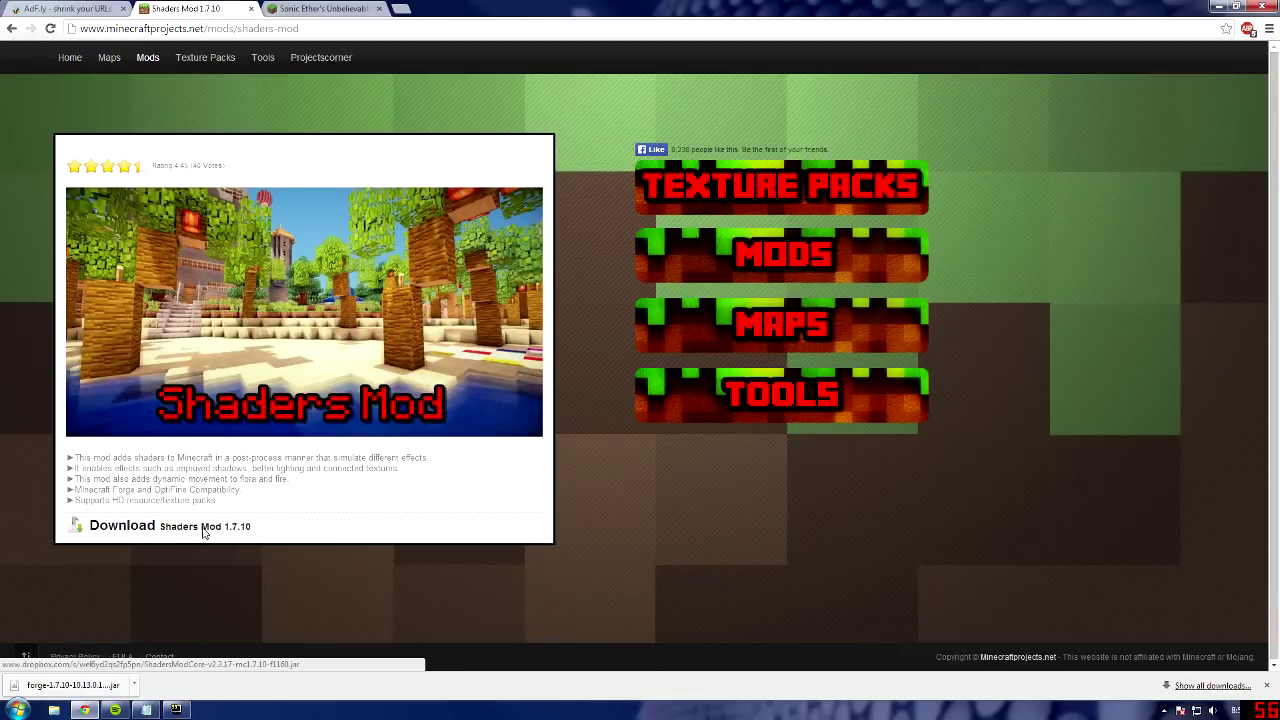
click(205, 528)
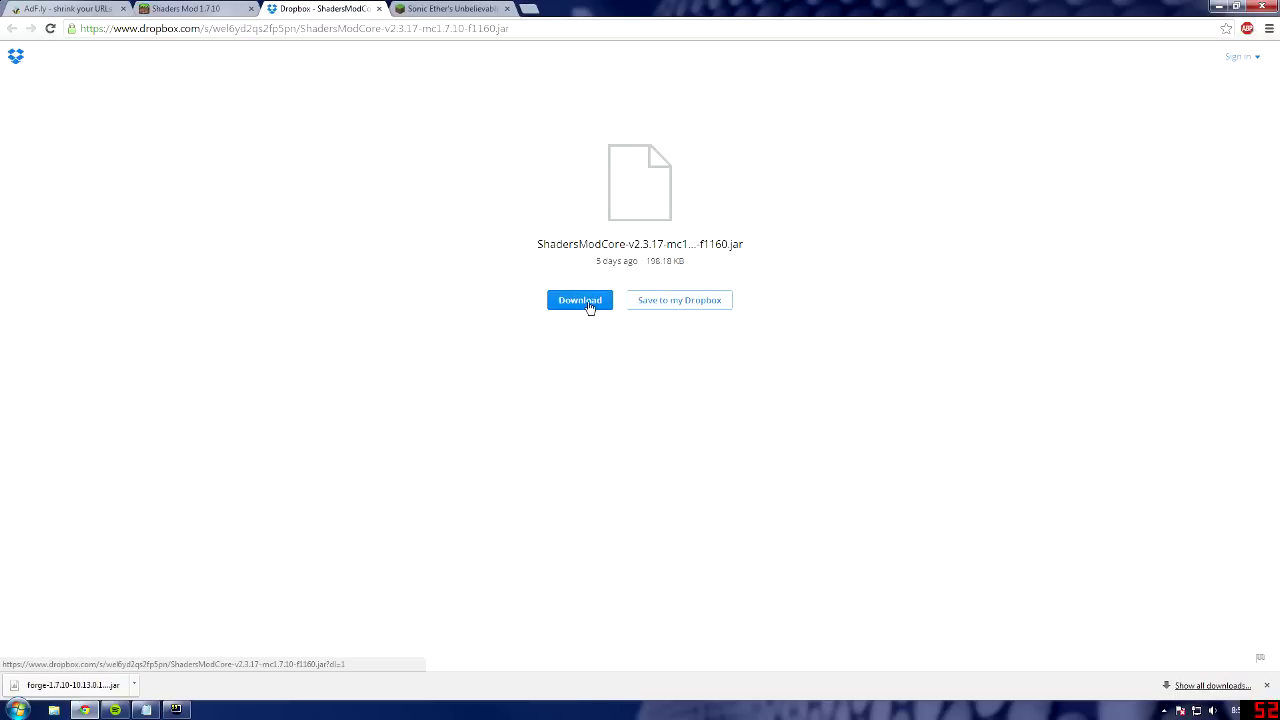
click(588, 304)
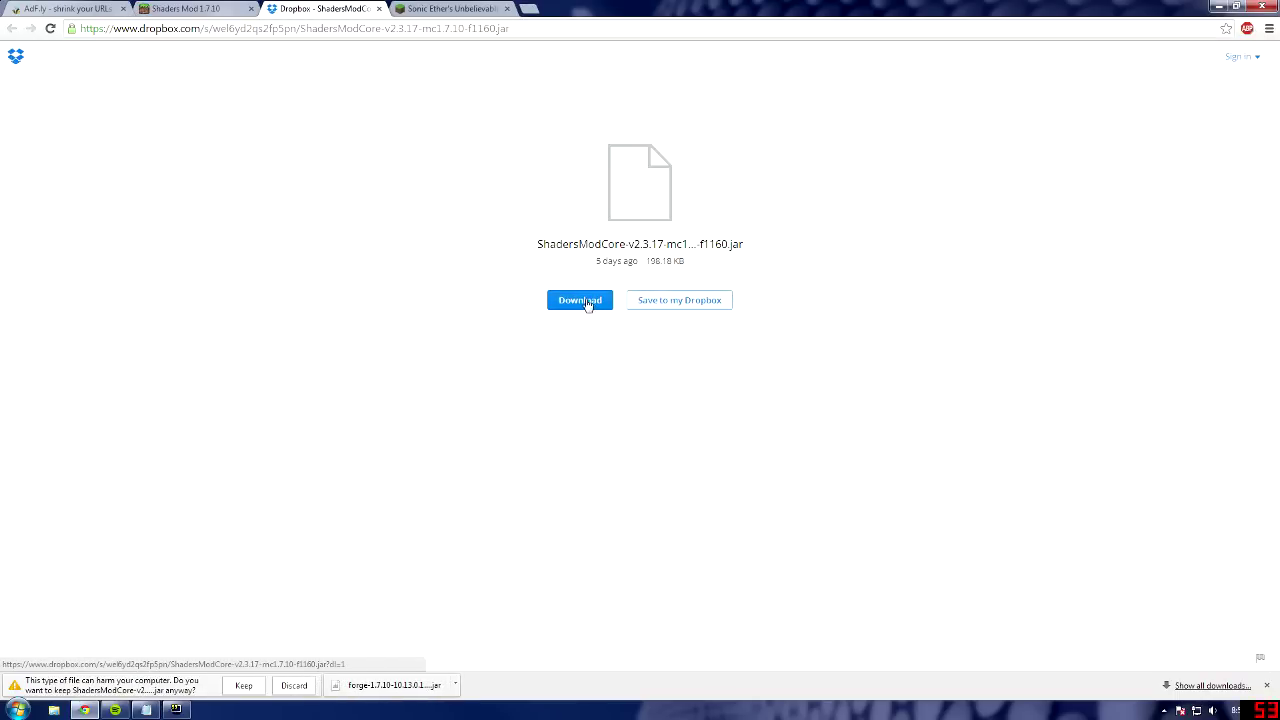
click(243, 686)
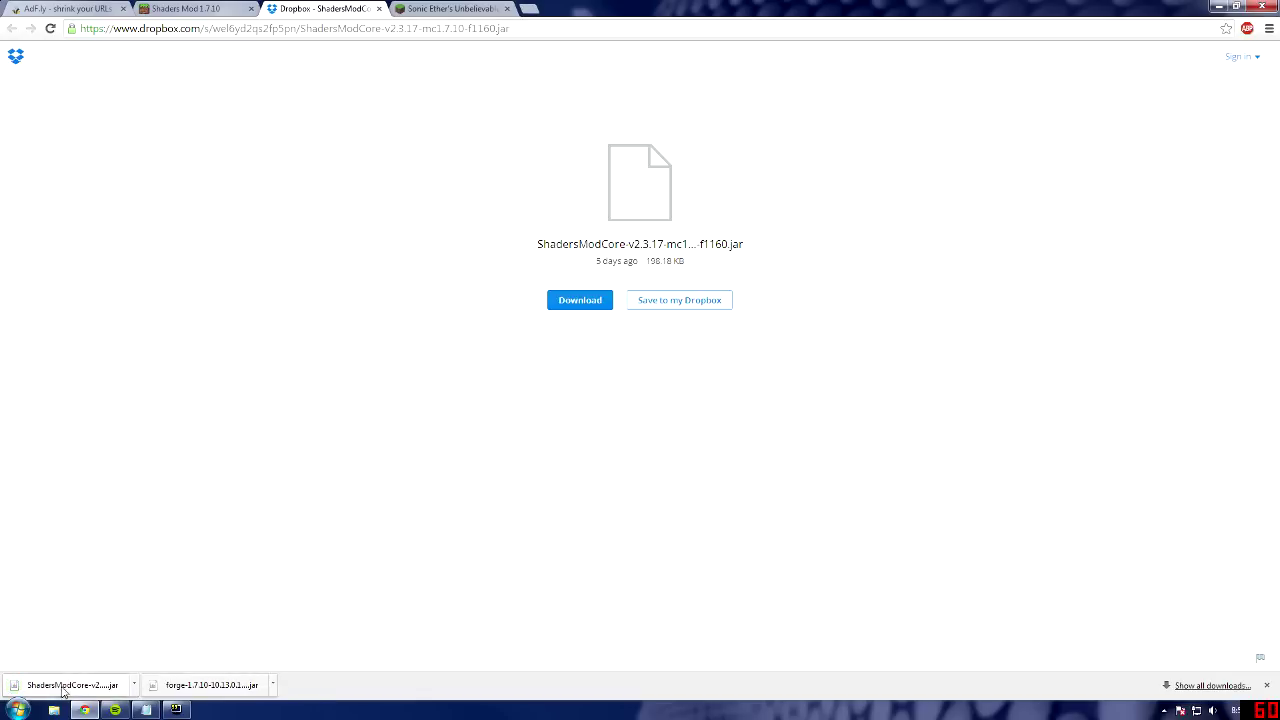
- Download the SEUS v10.1 Standard shaderpack from the Sonic Ether's Unbelievable Shaders thread, skipping the ad and accepting the EULA
click(427, 8)
scroll(528, 371, down, 15)
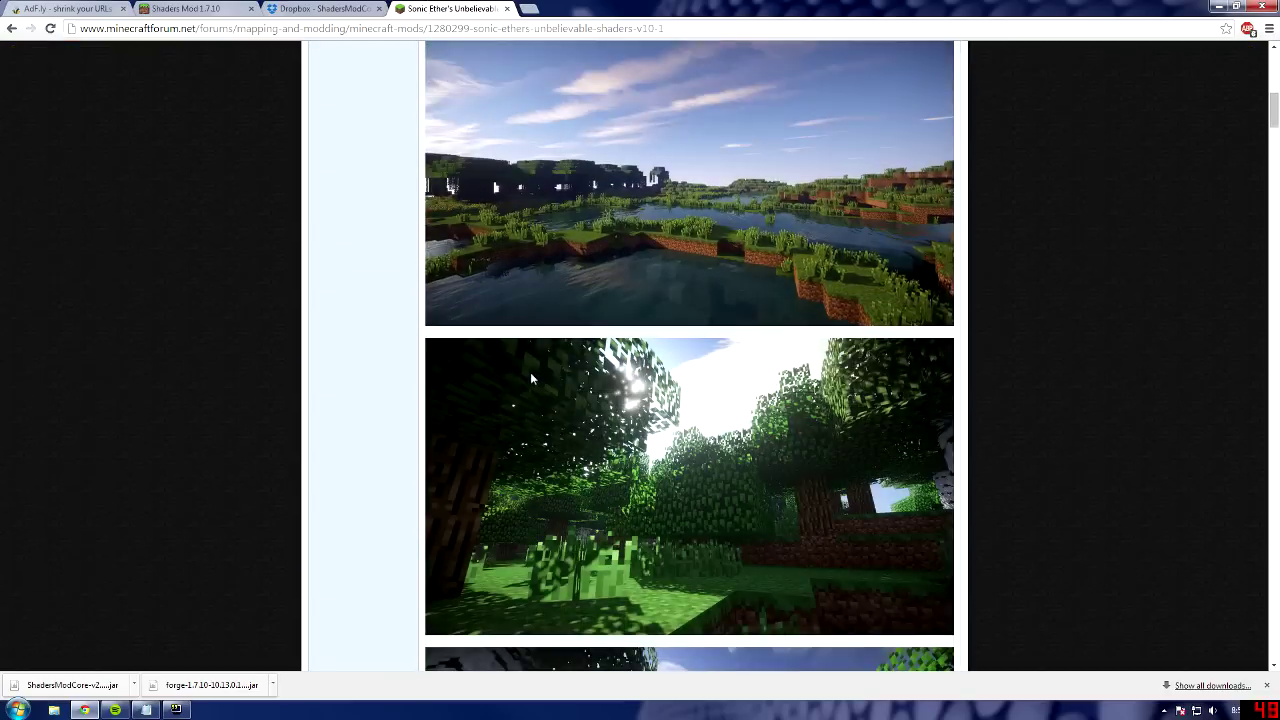
scroll(526, 369, down, 10)
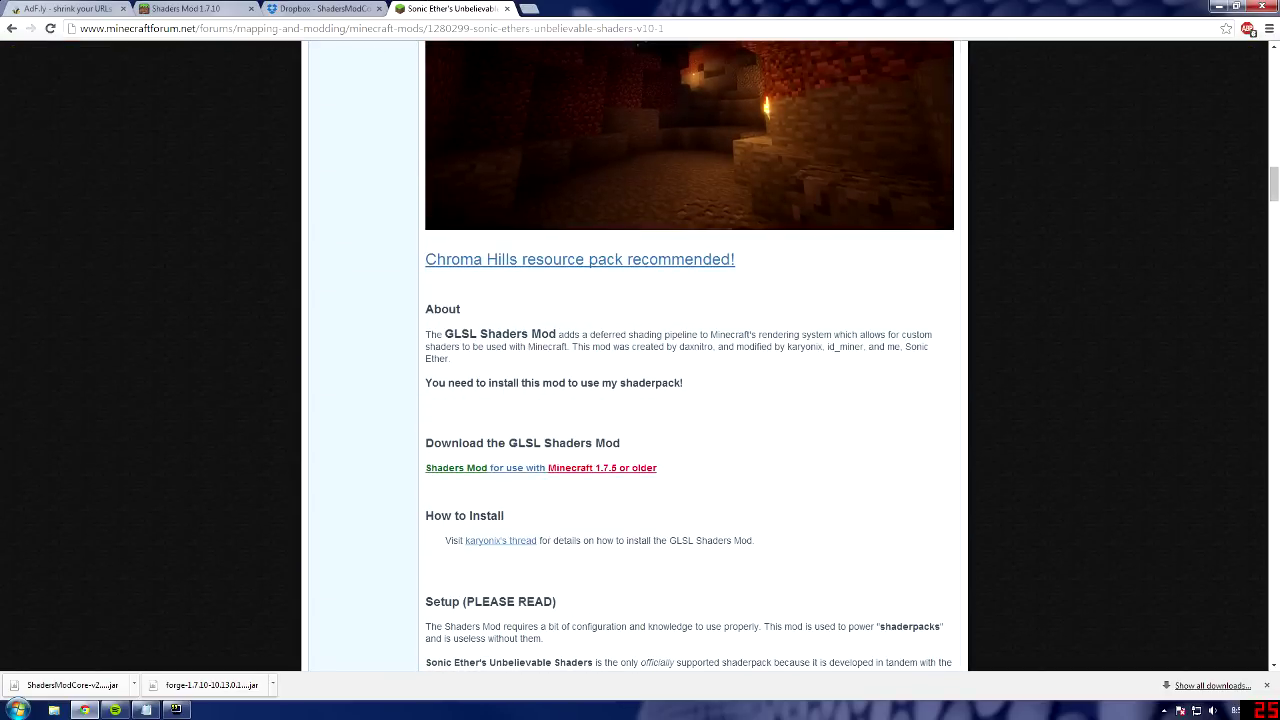
scroll(524, 315, down, 10)
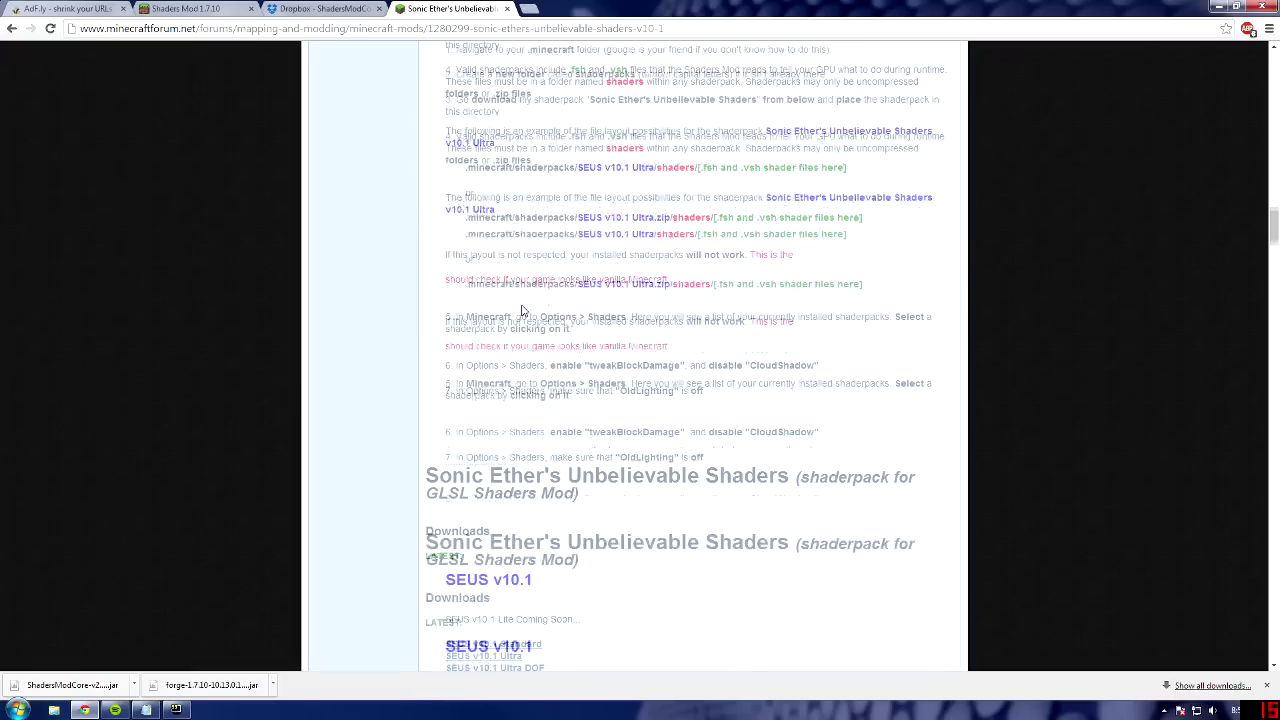
scroll(491, 345, down, 1)
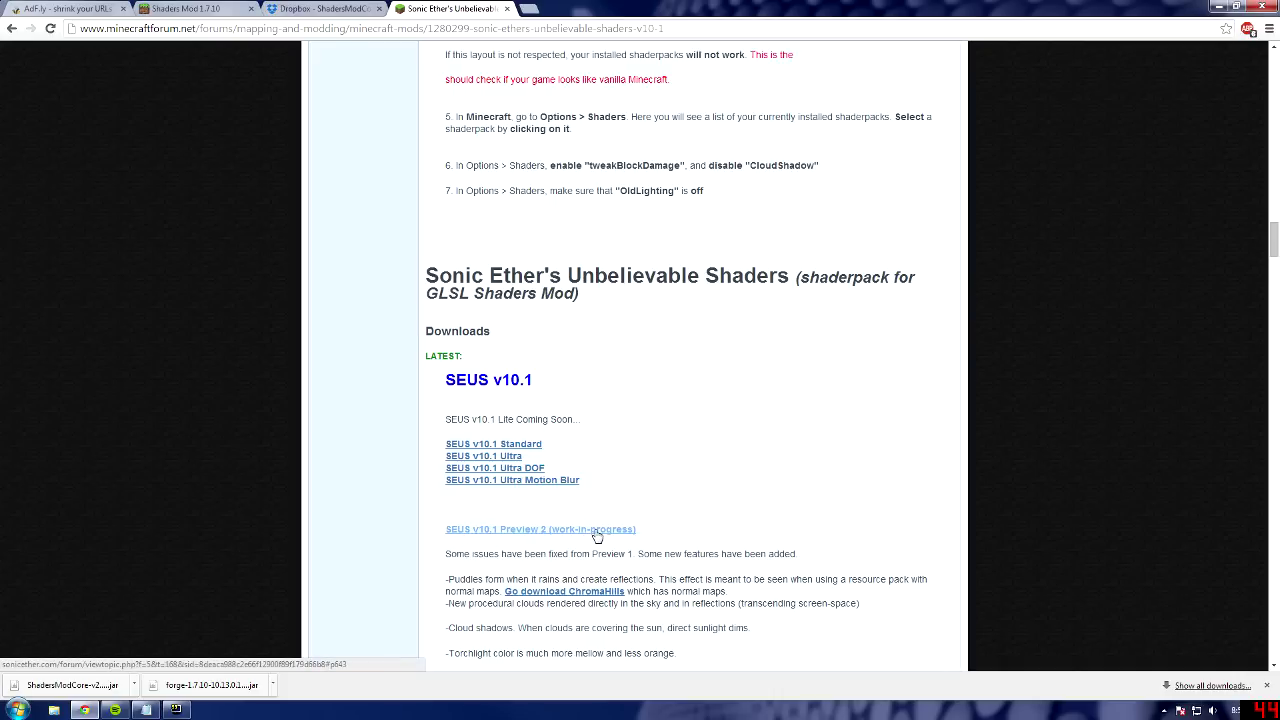
click(511, 446)
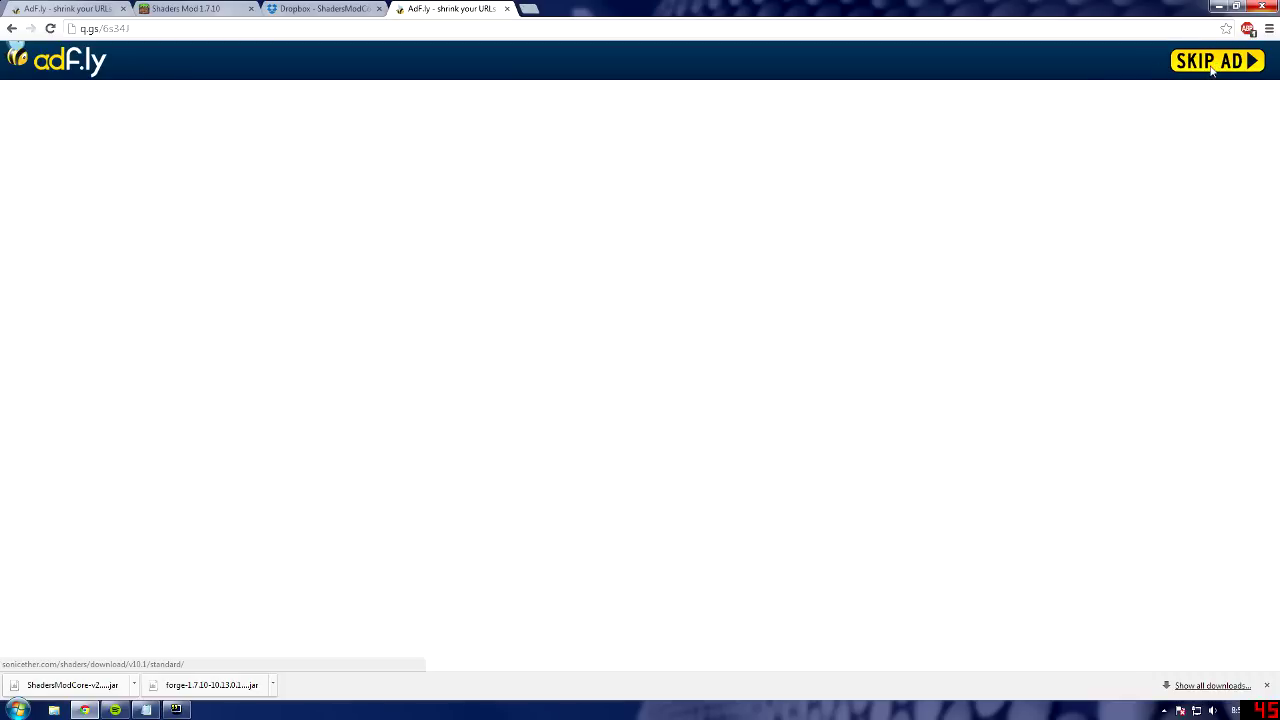
click(1211, 66)
click(552, 152)
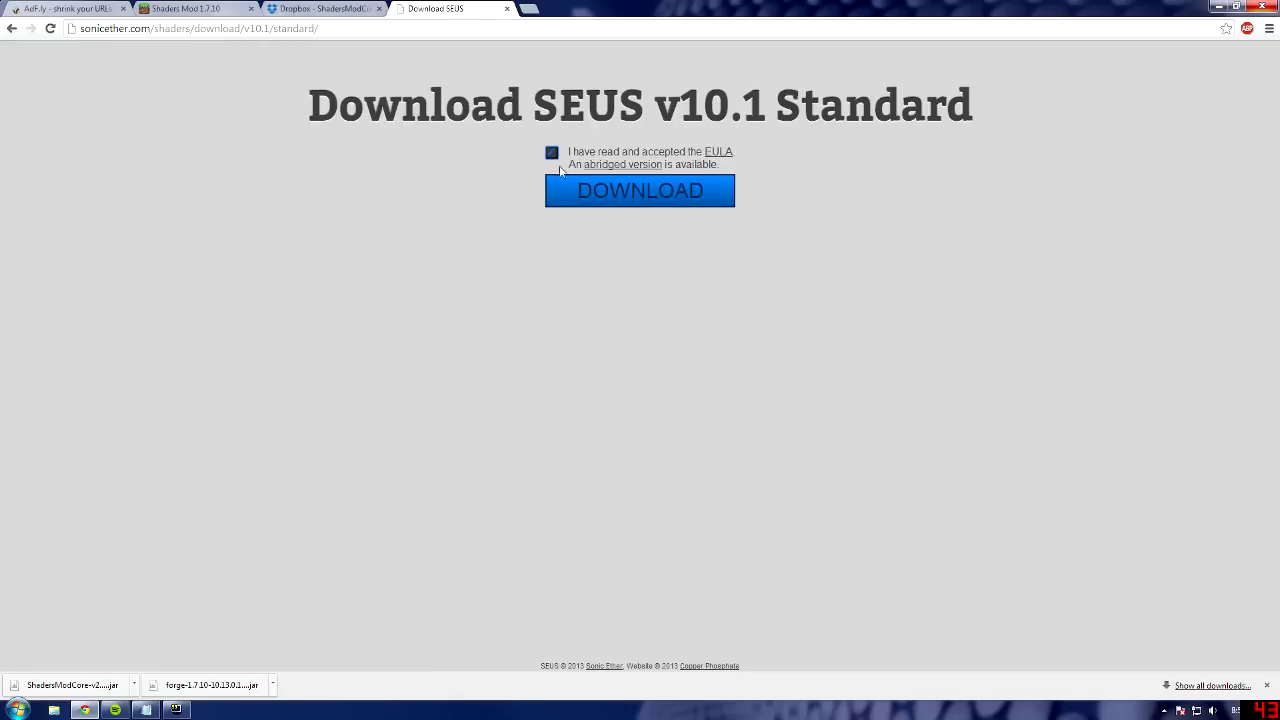
click(607, 201)
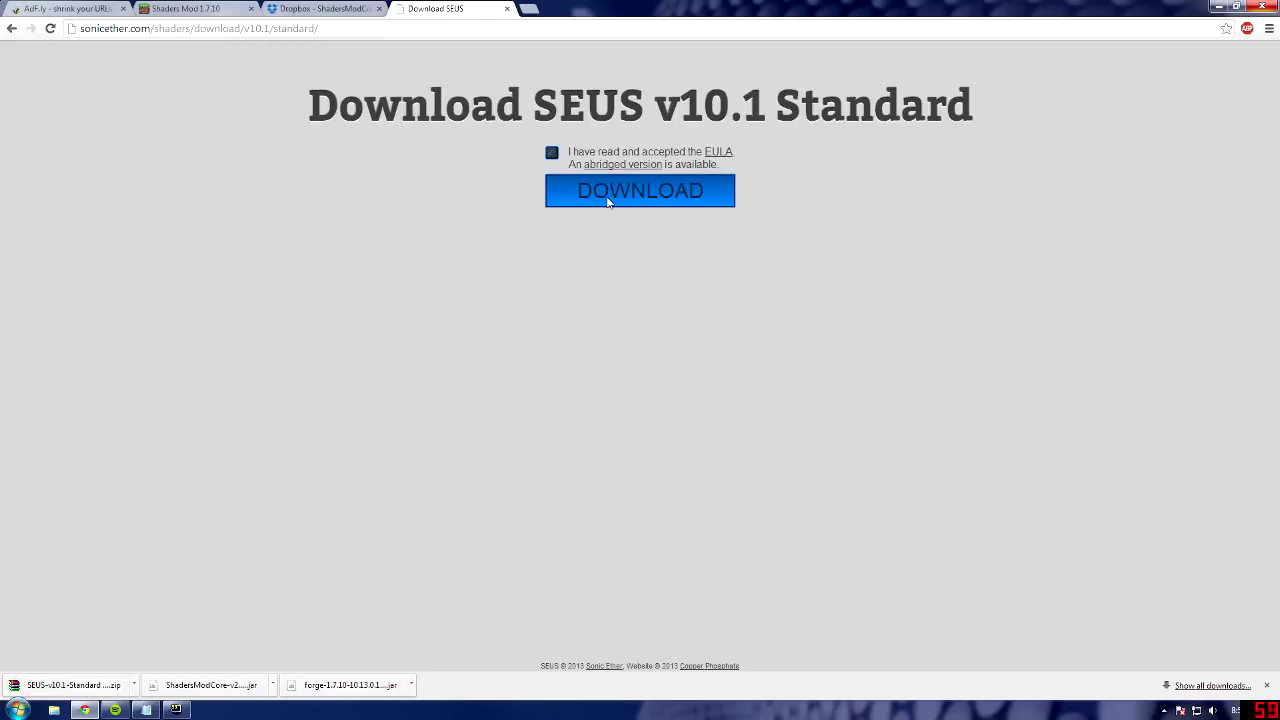
click(355, 8)
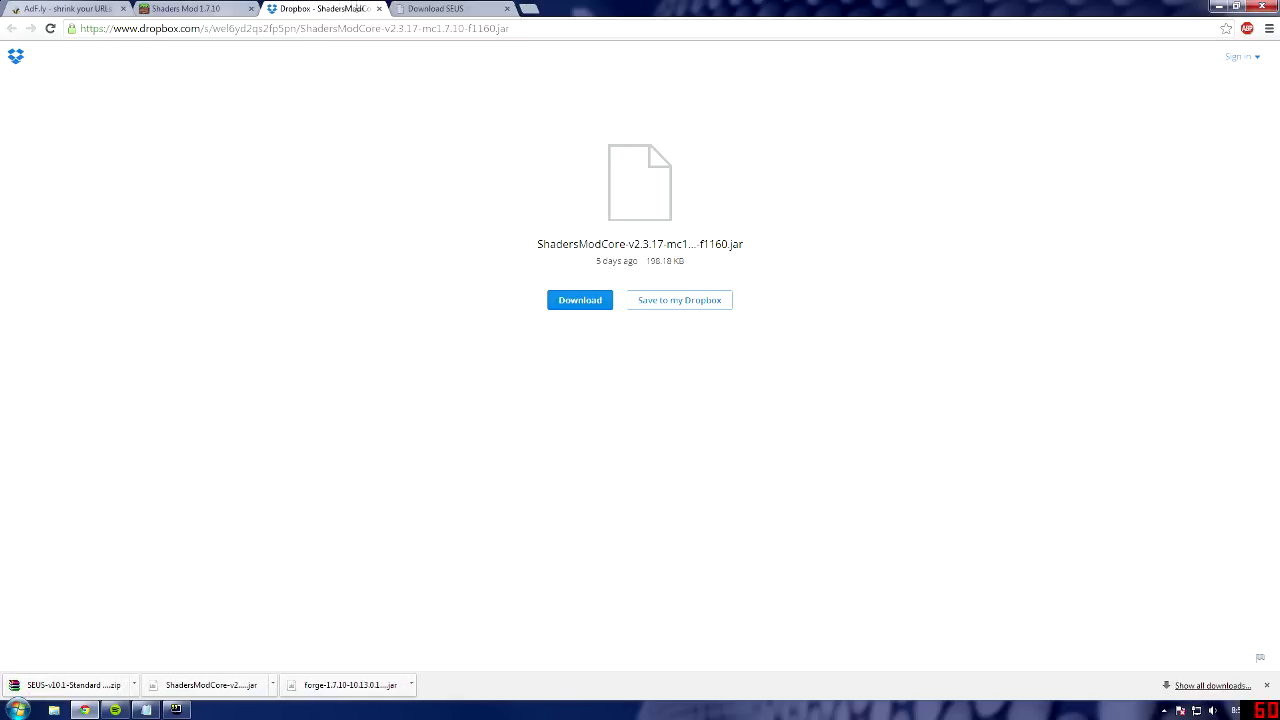
click(405, 9)
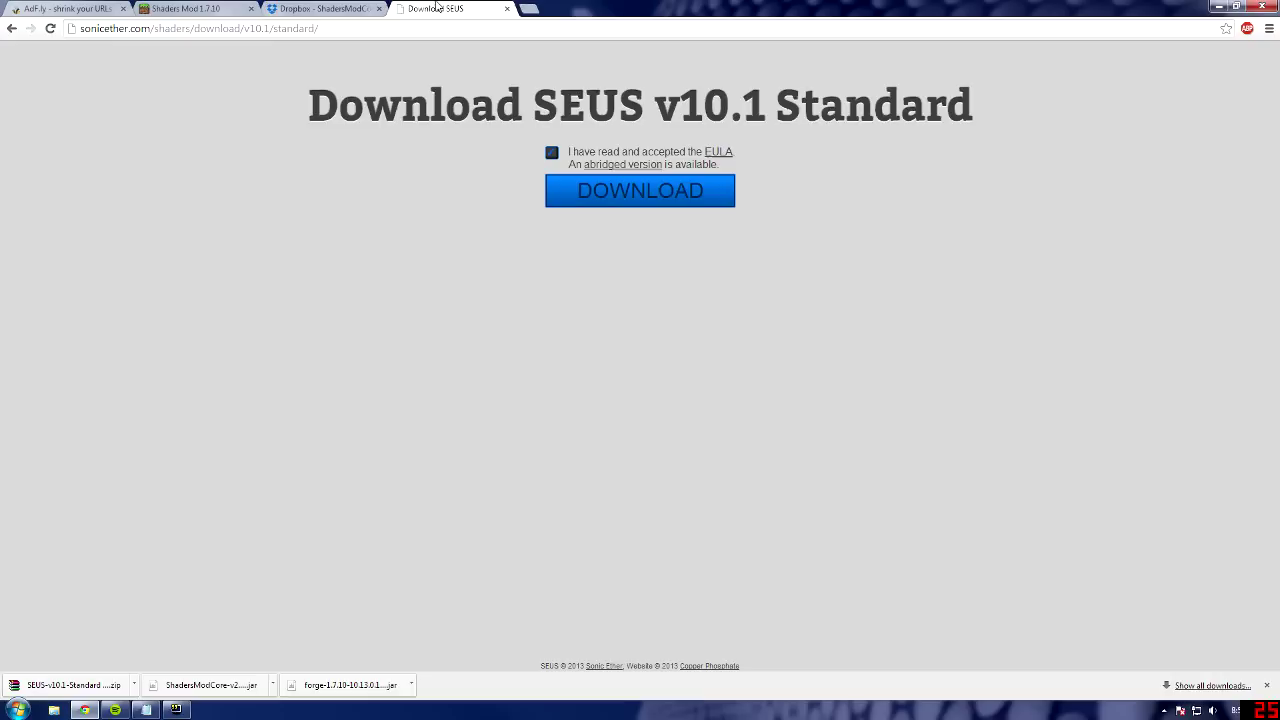
- Minimize the browser and run Minecraft.exe from the desktop to open the Minecraft launcher
click(1218, 8)
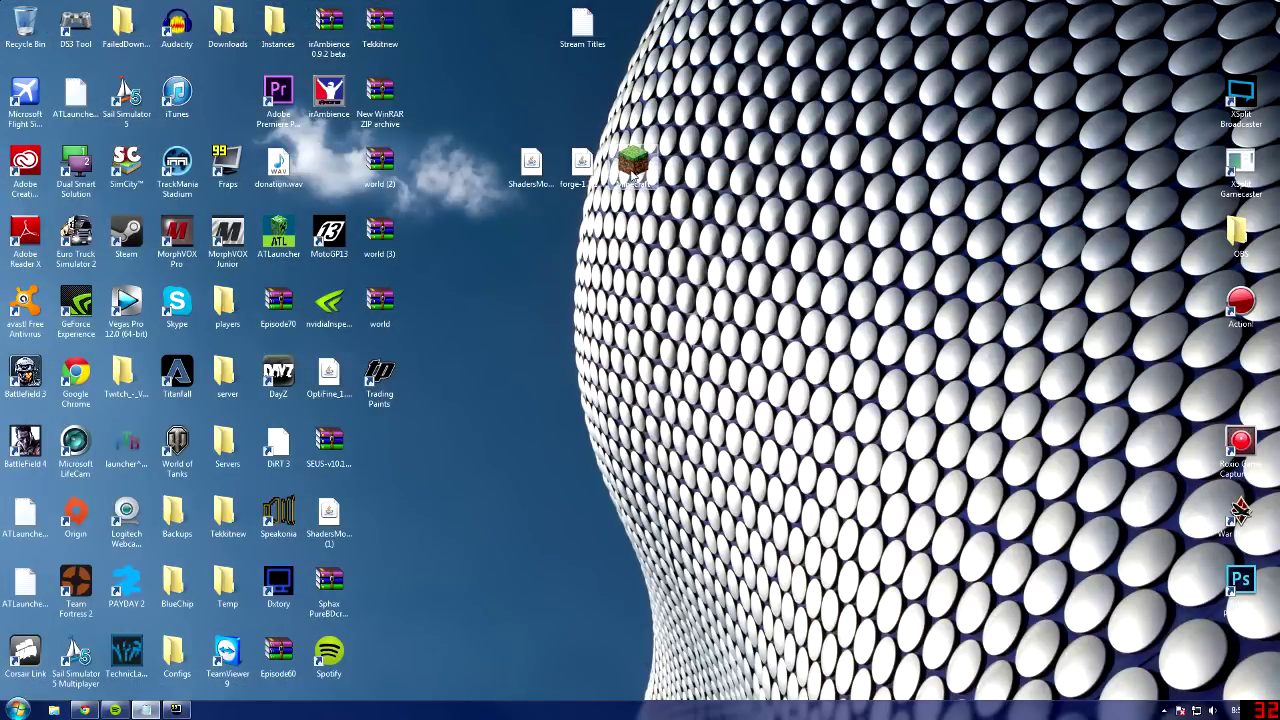
double_click(636, 172)
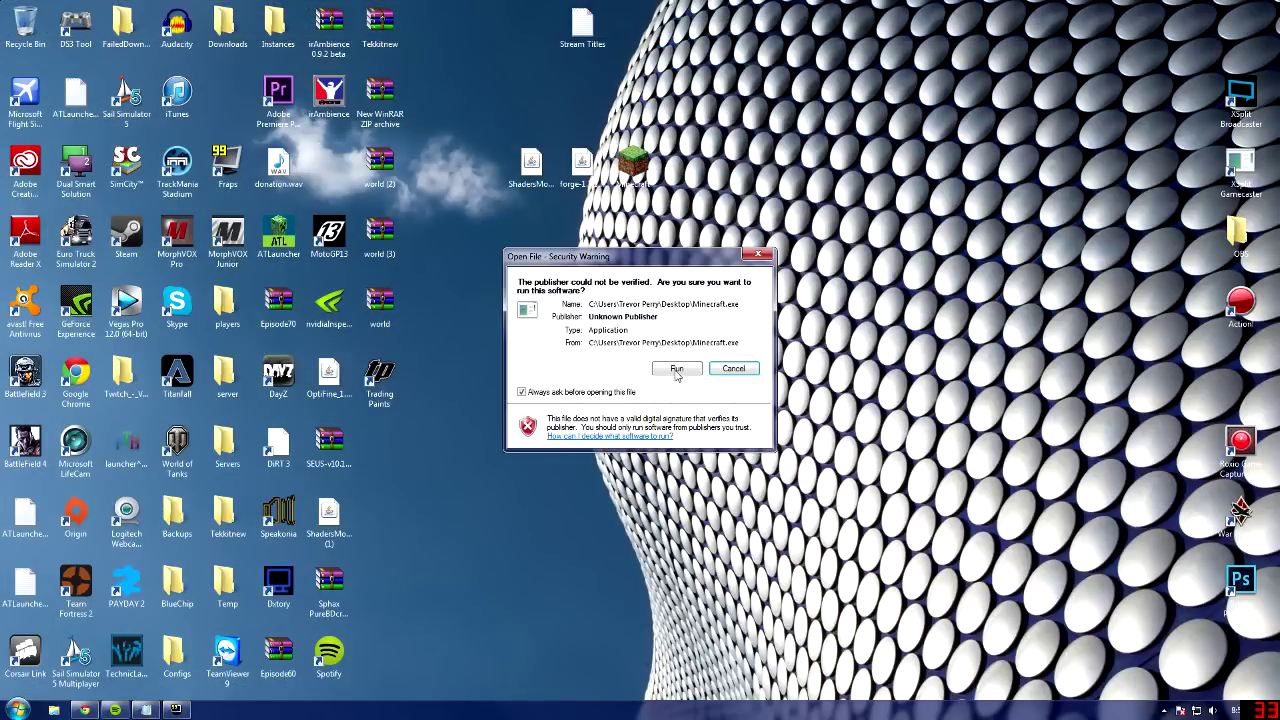
click(677, 369)
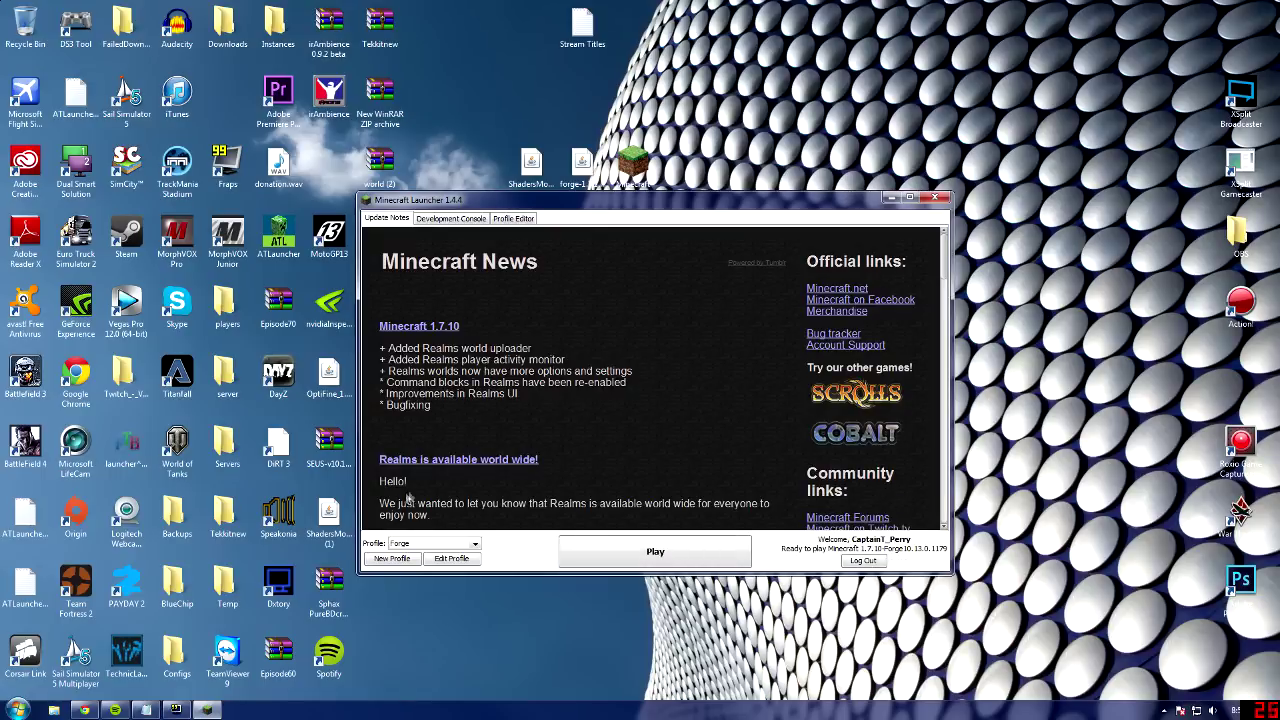
- Start Minecraft 1.7.10 once with the original profile named after the account, and close the game at its main menu
click(455, 545)
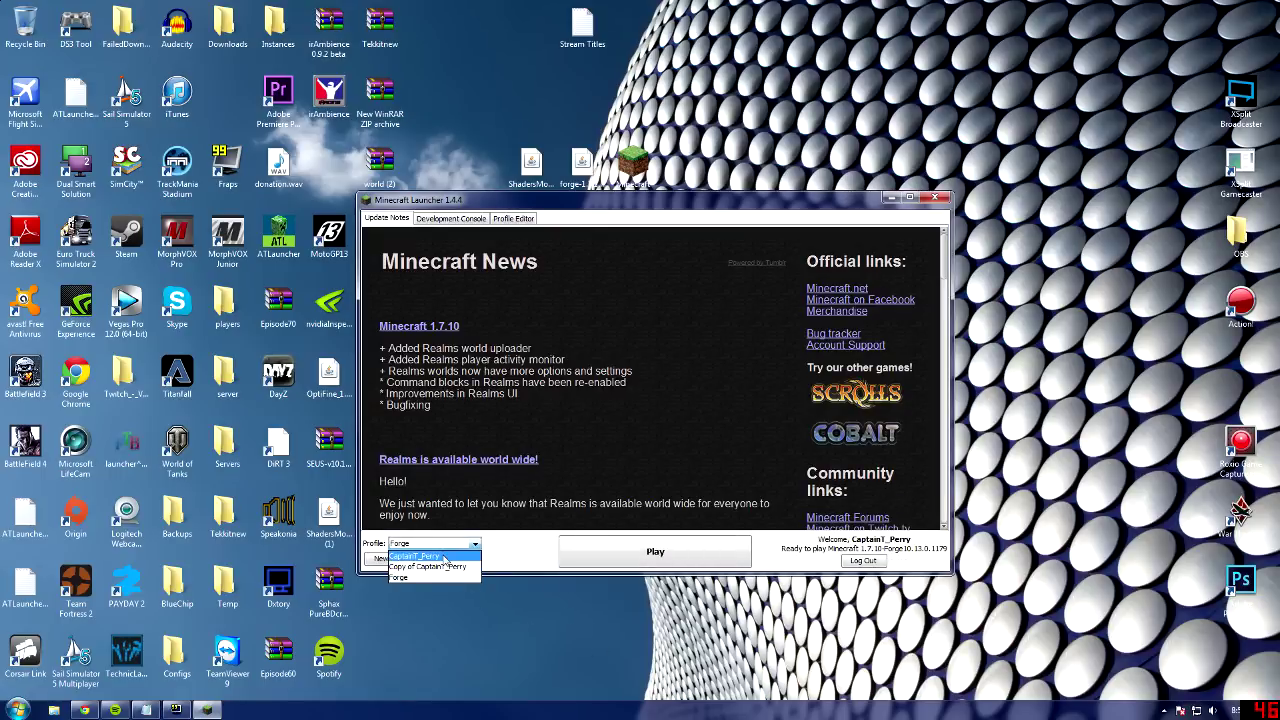
click(445, 557)
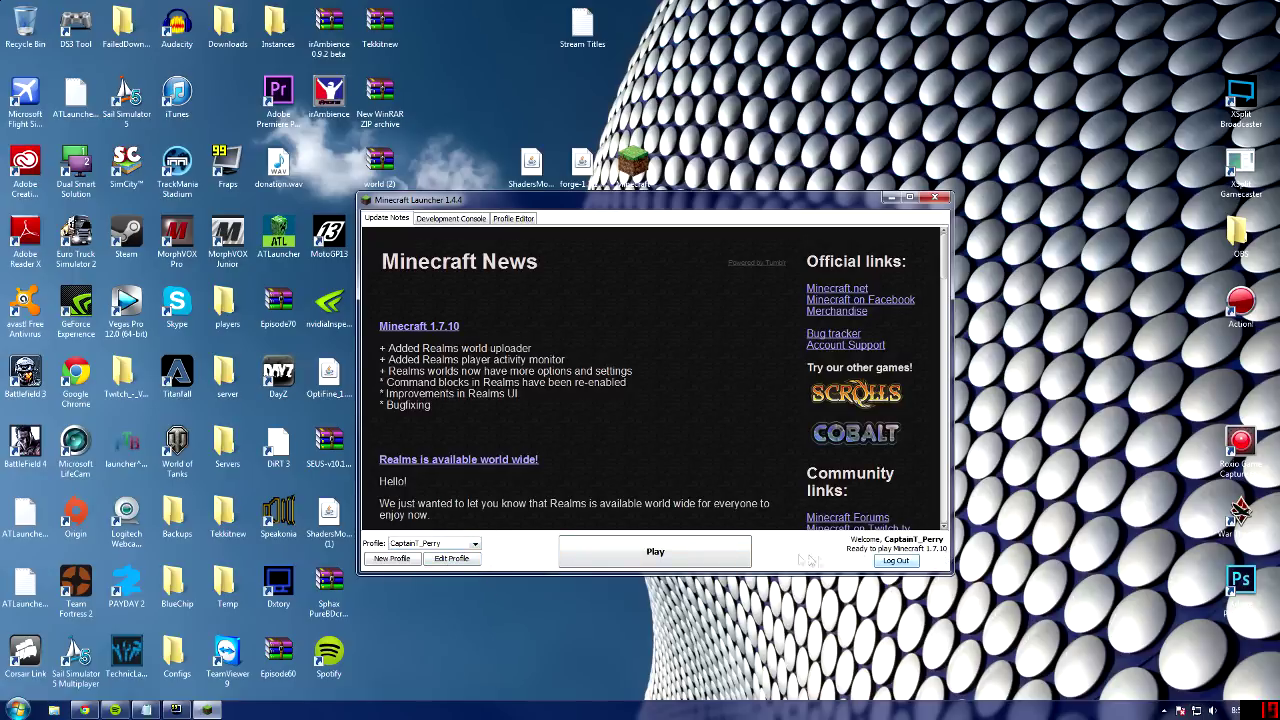
click(655, 551)
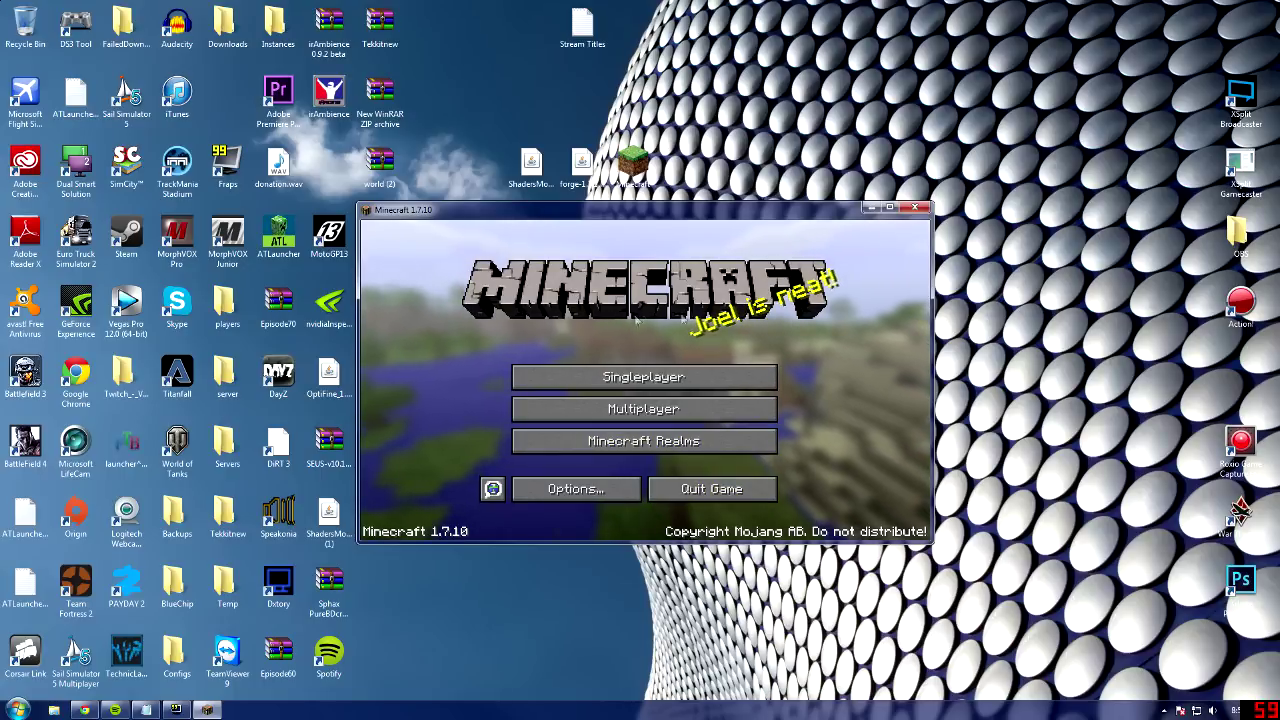
click(918, 210)
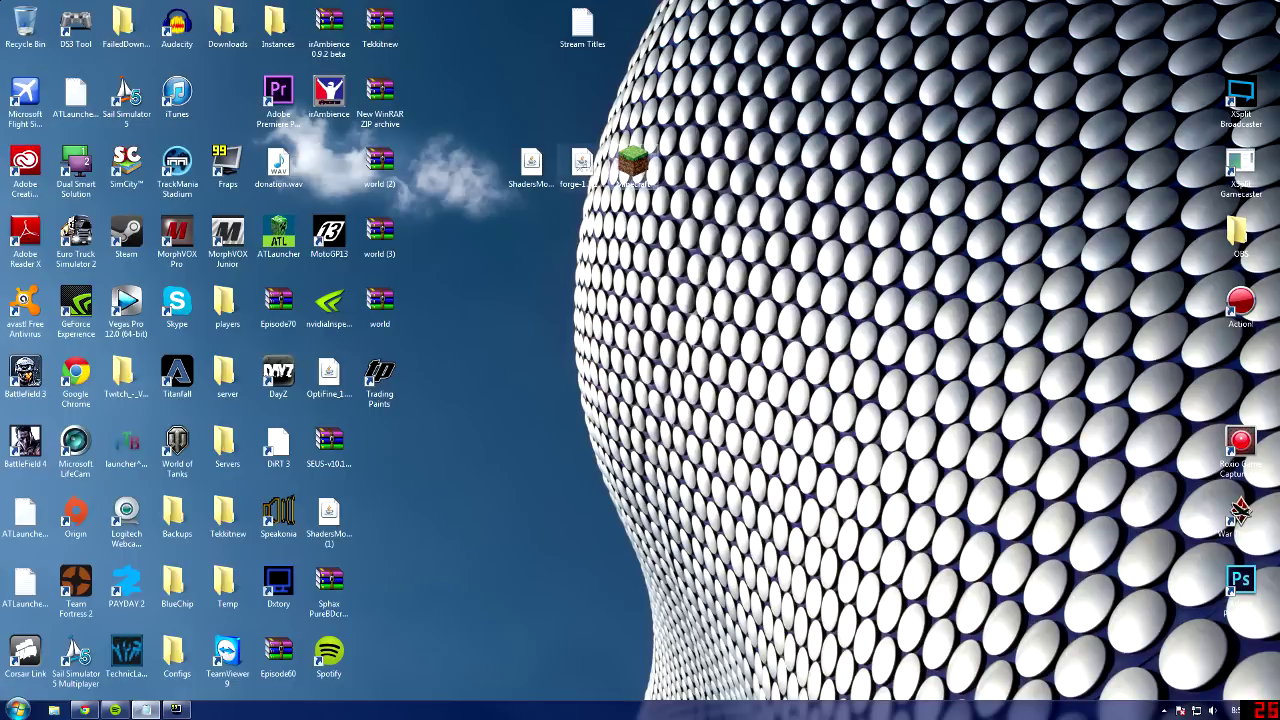
- Move the Forge installer to an empty area of the desktop, run it, and install the Forge client
drag(576, 188, 497, 303)
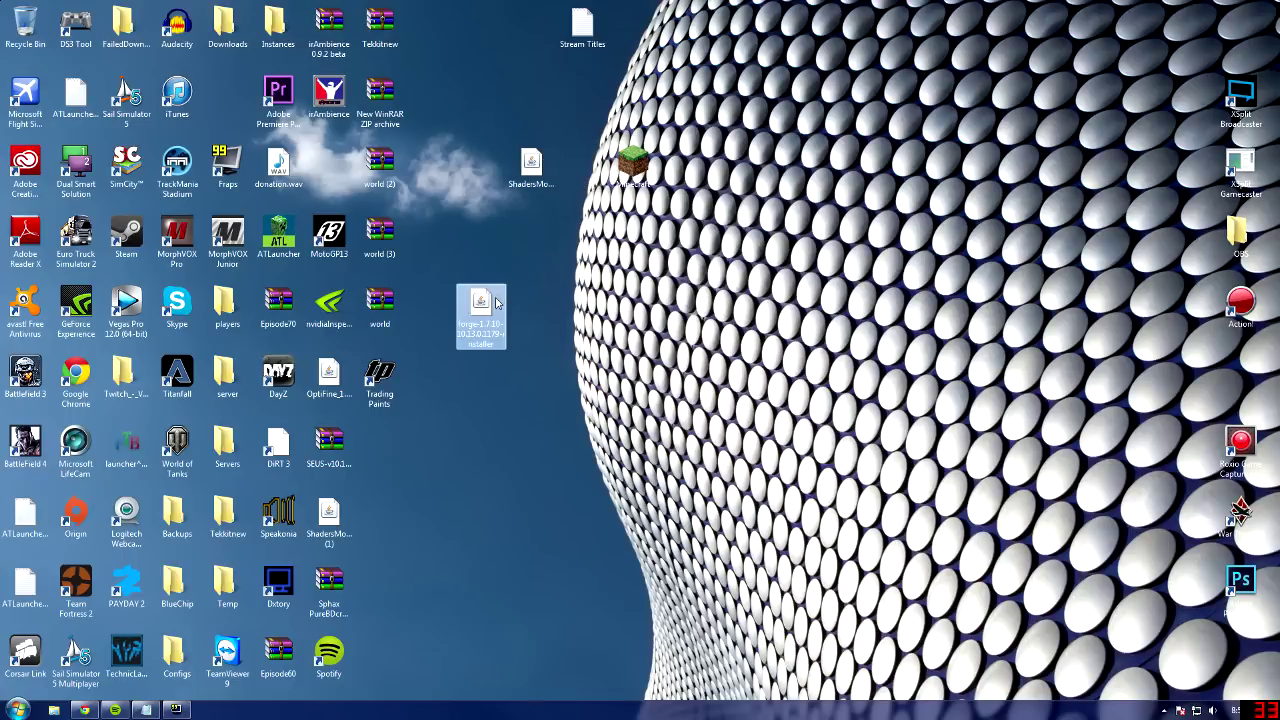
double_click(497, 310)
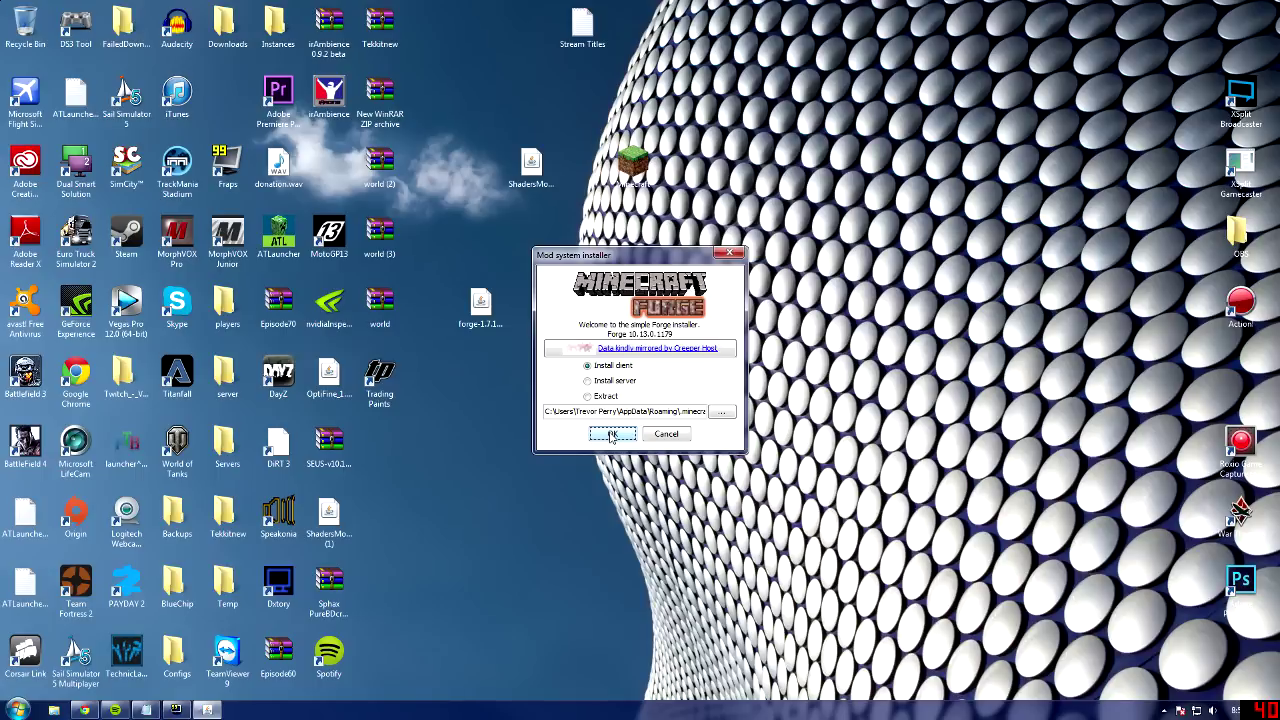
click(612, 436)
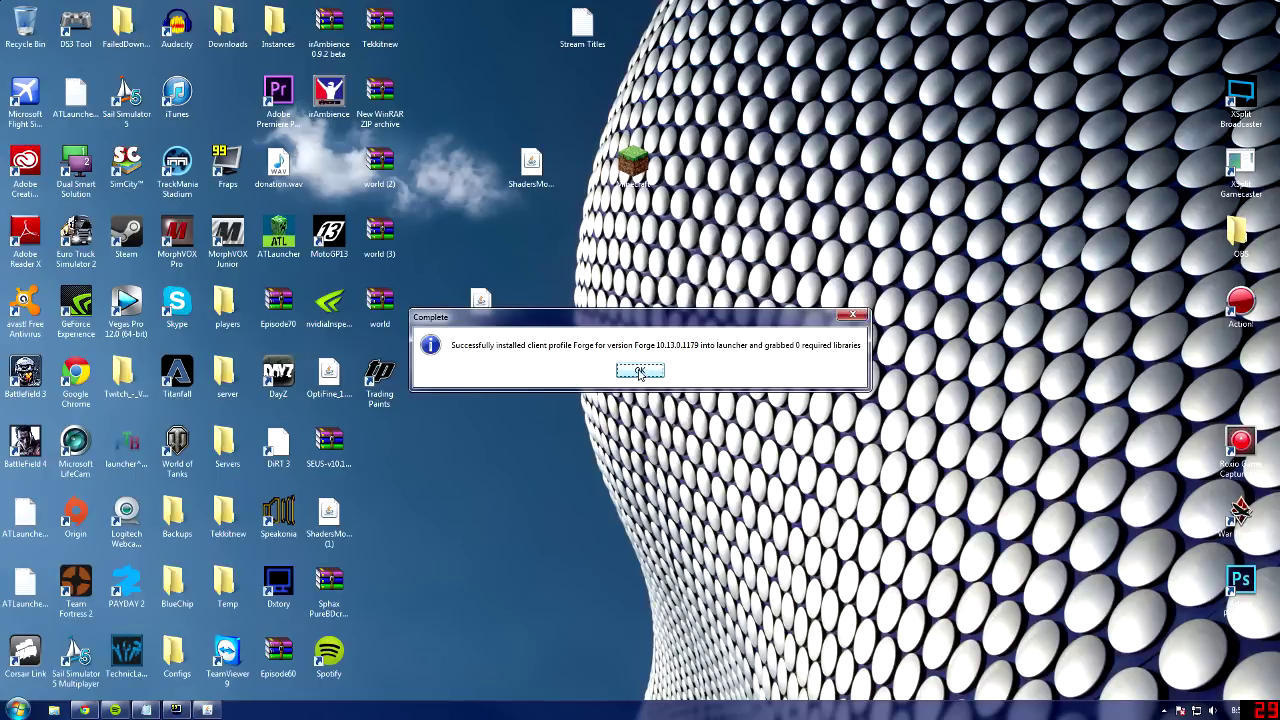
click(645, 372)
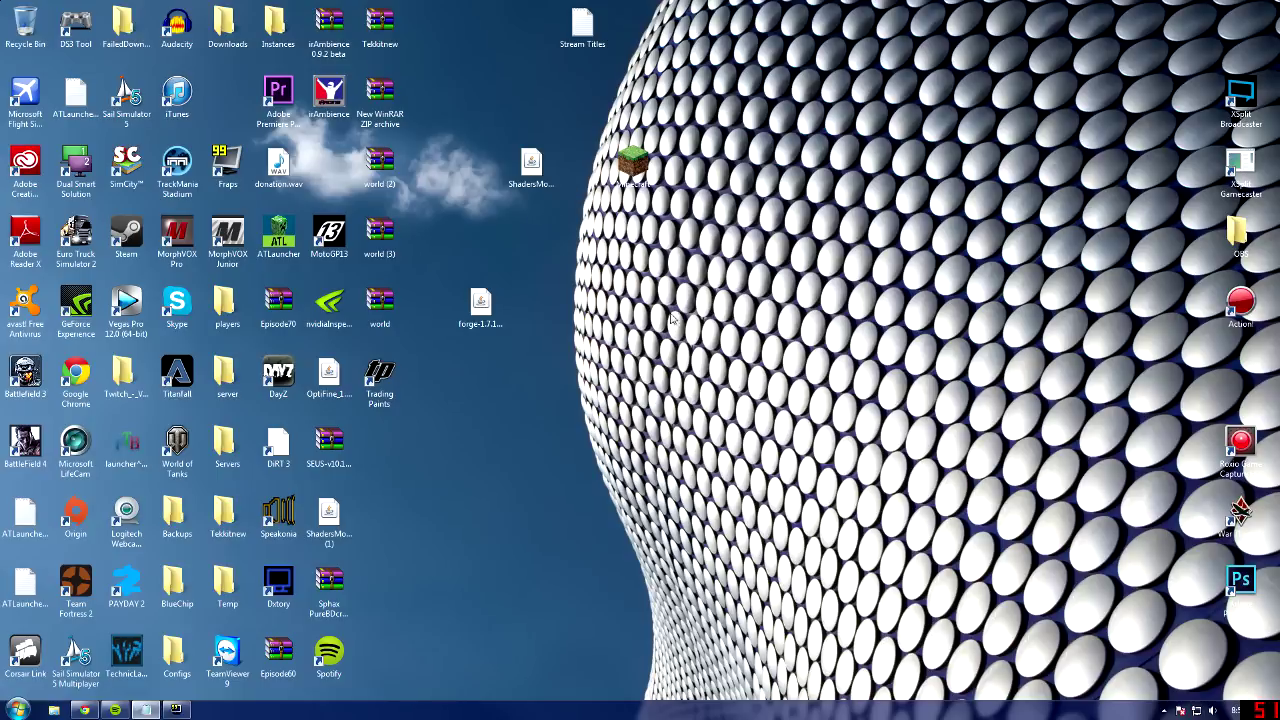
- Reopen the Minecraft launcher from the desktop and switch the profile to Forge
double_click(632, 162)
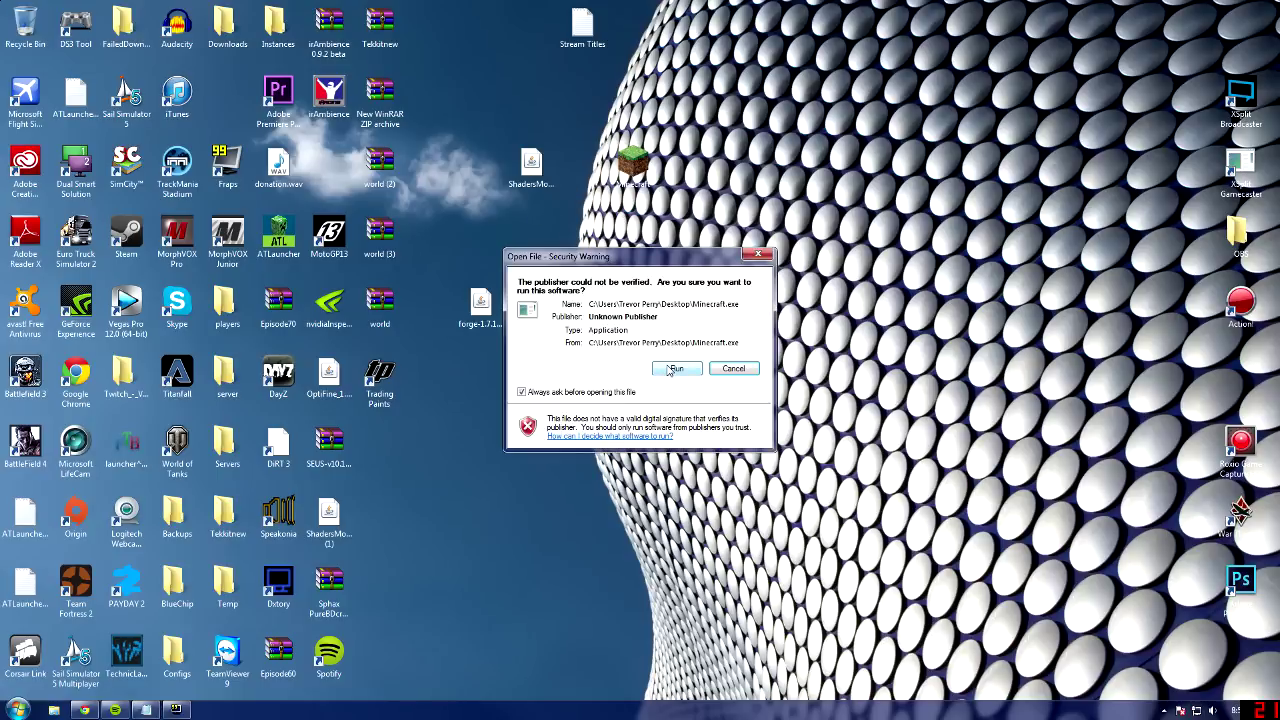
click(672, 369)
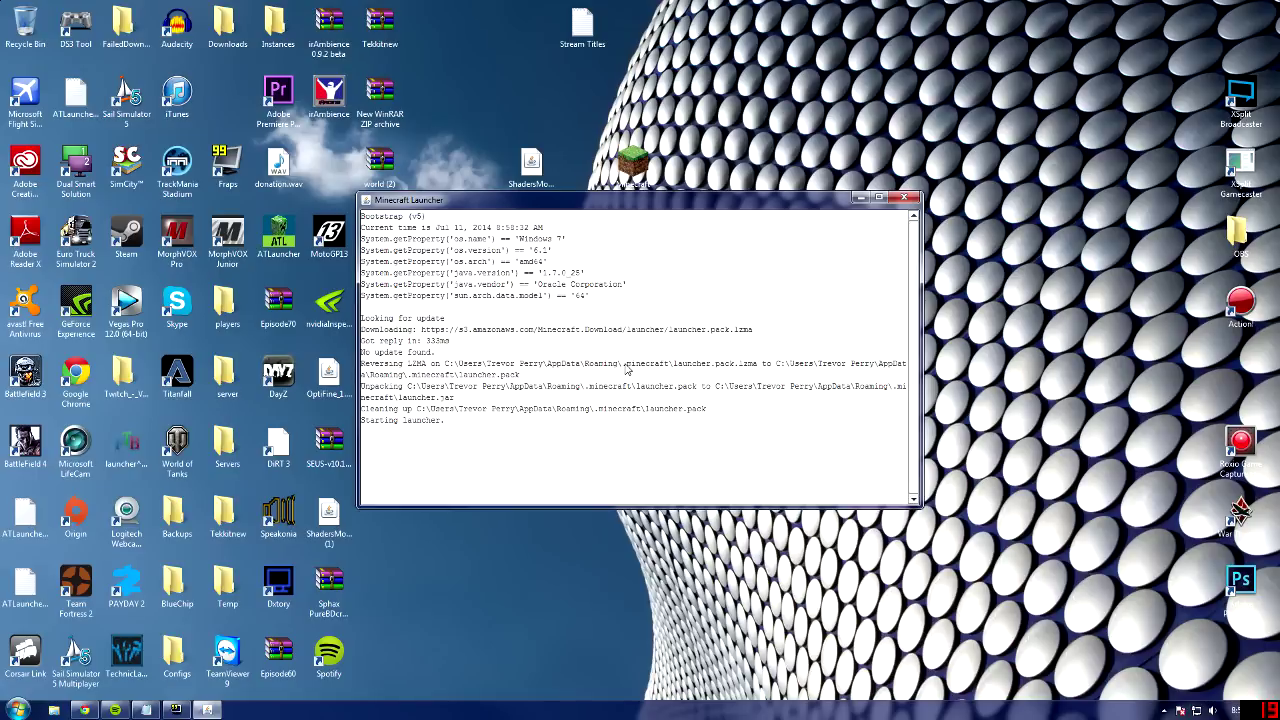
click(472, 543)
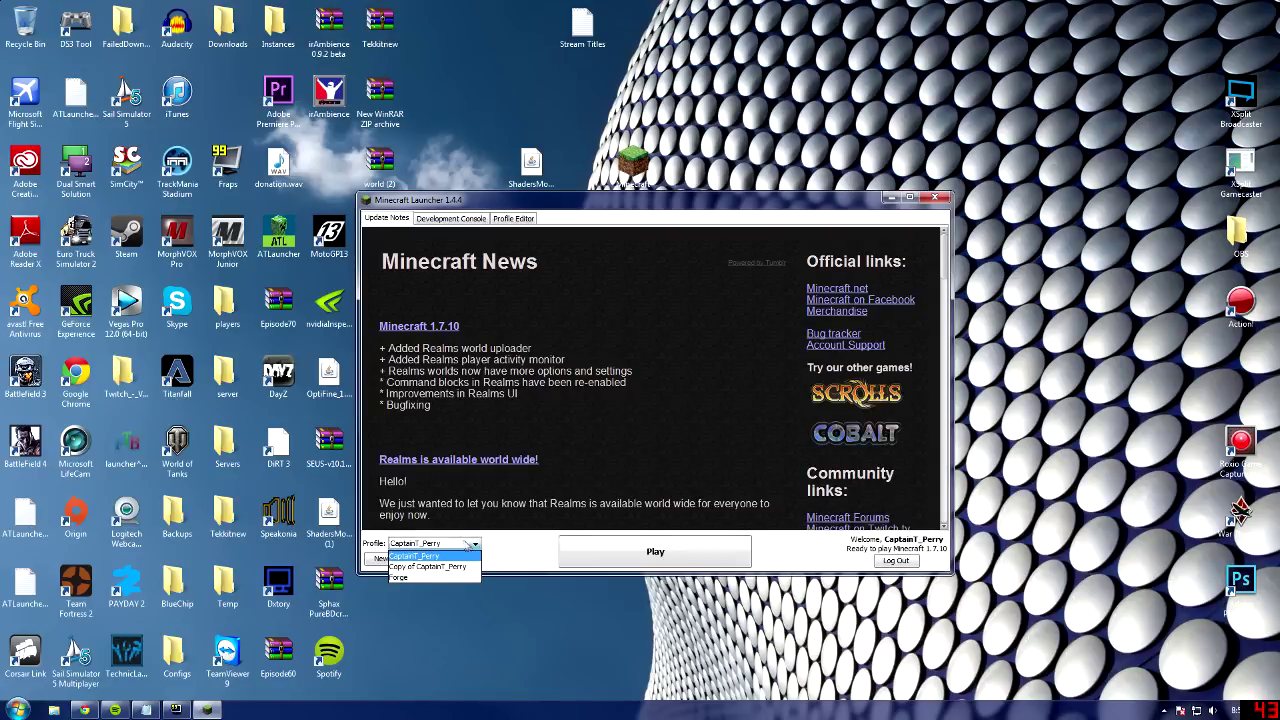
click(416, 577)
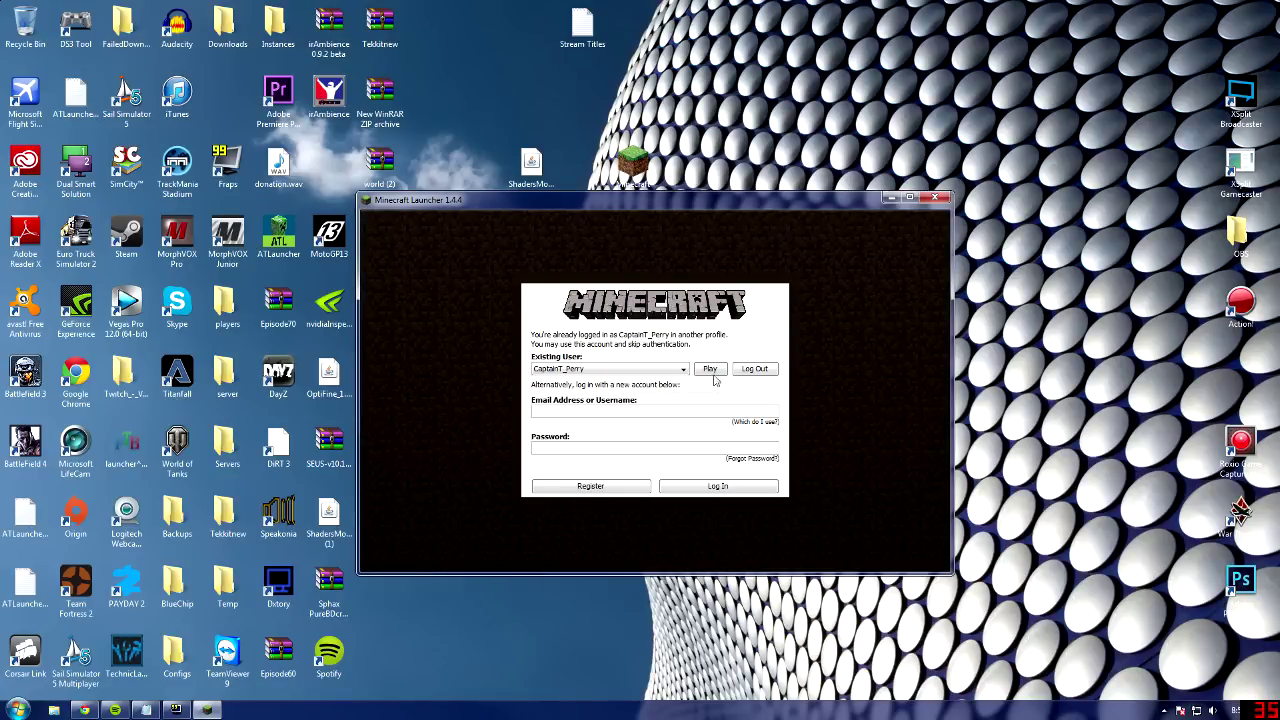
- Log in with the existing account and launch the game with the Forge profile
click(707, 369)
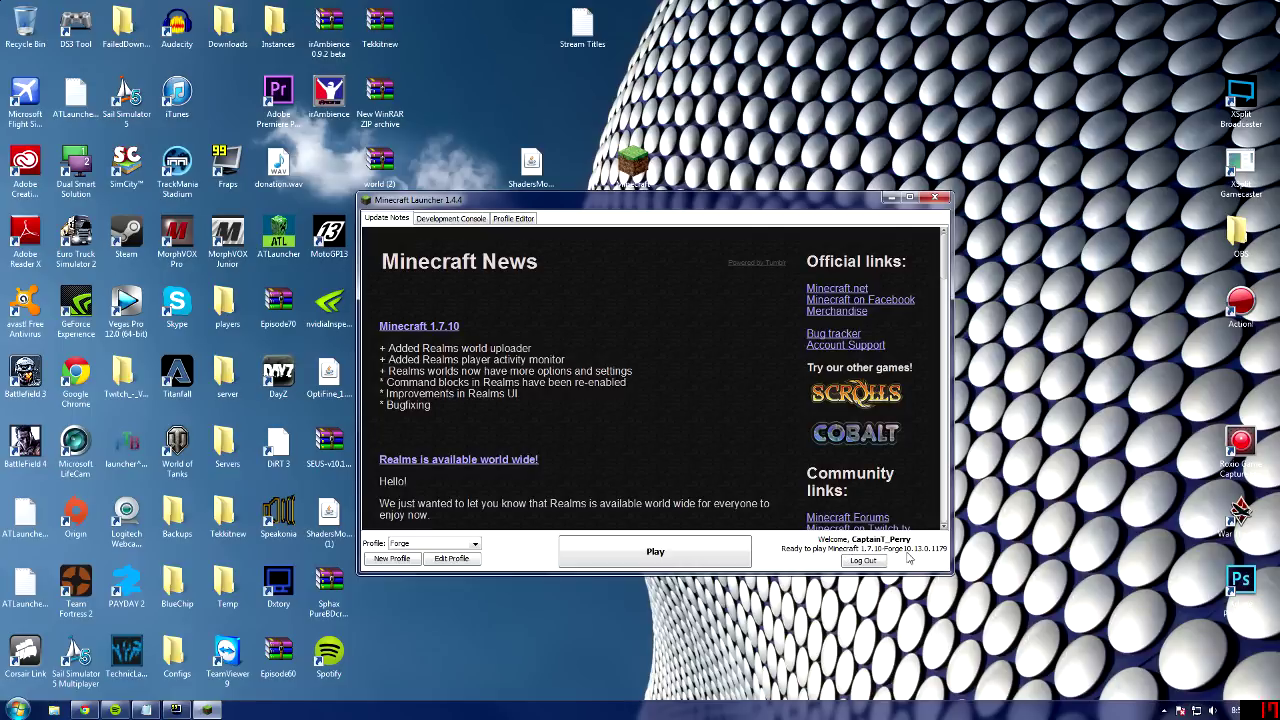
click(634, 550)
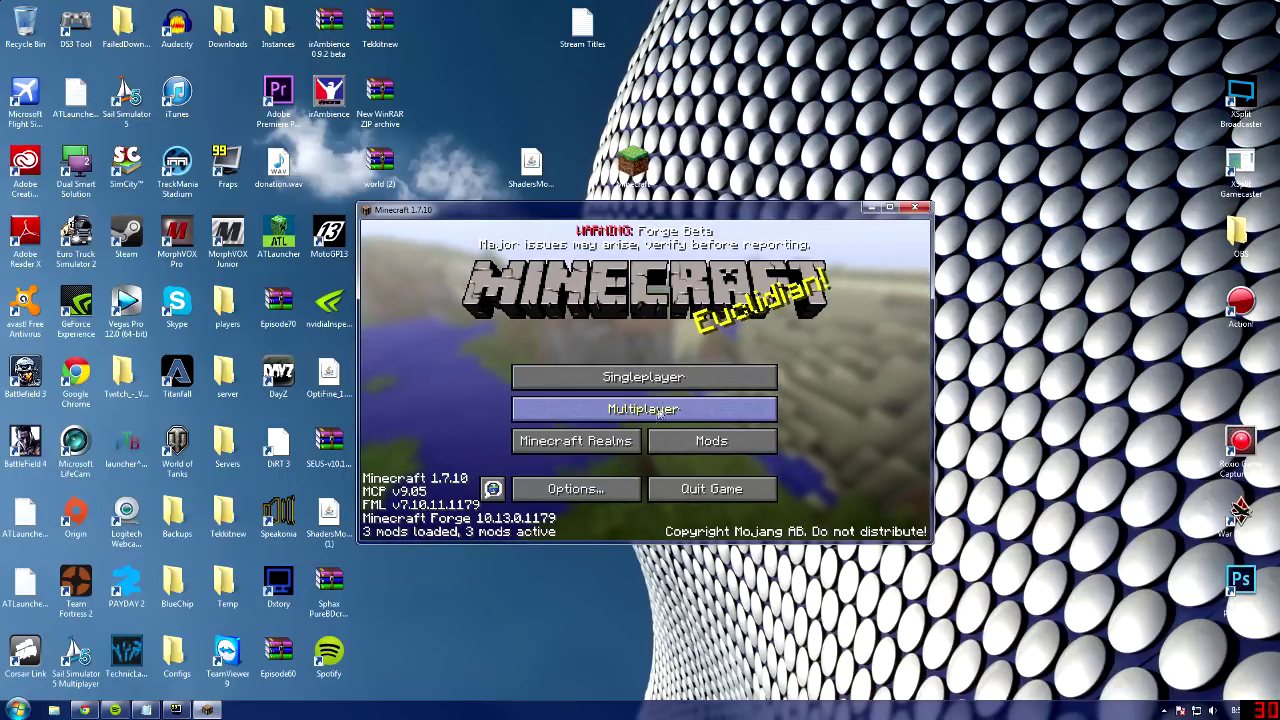
- Check the Shaders screen in the game options, and close the game from its main menu
click(578, 490)
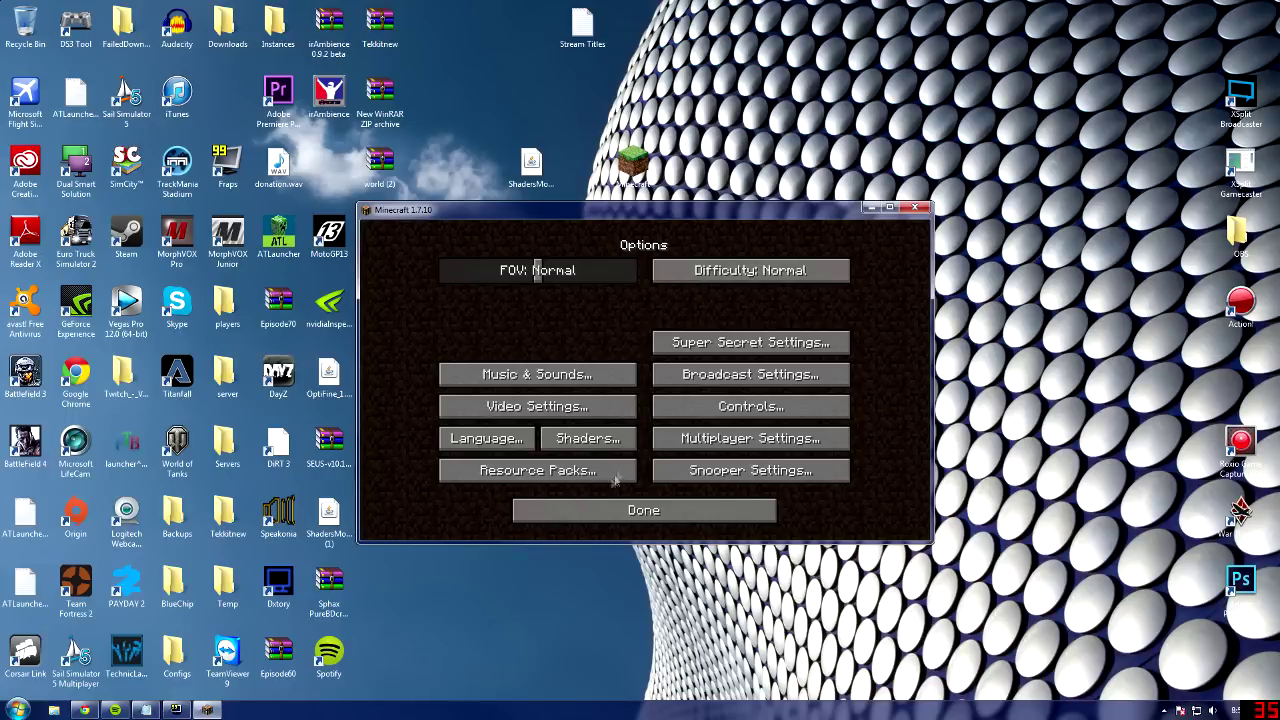
click(614, 443)
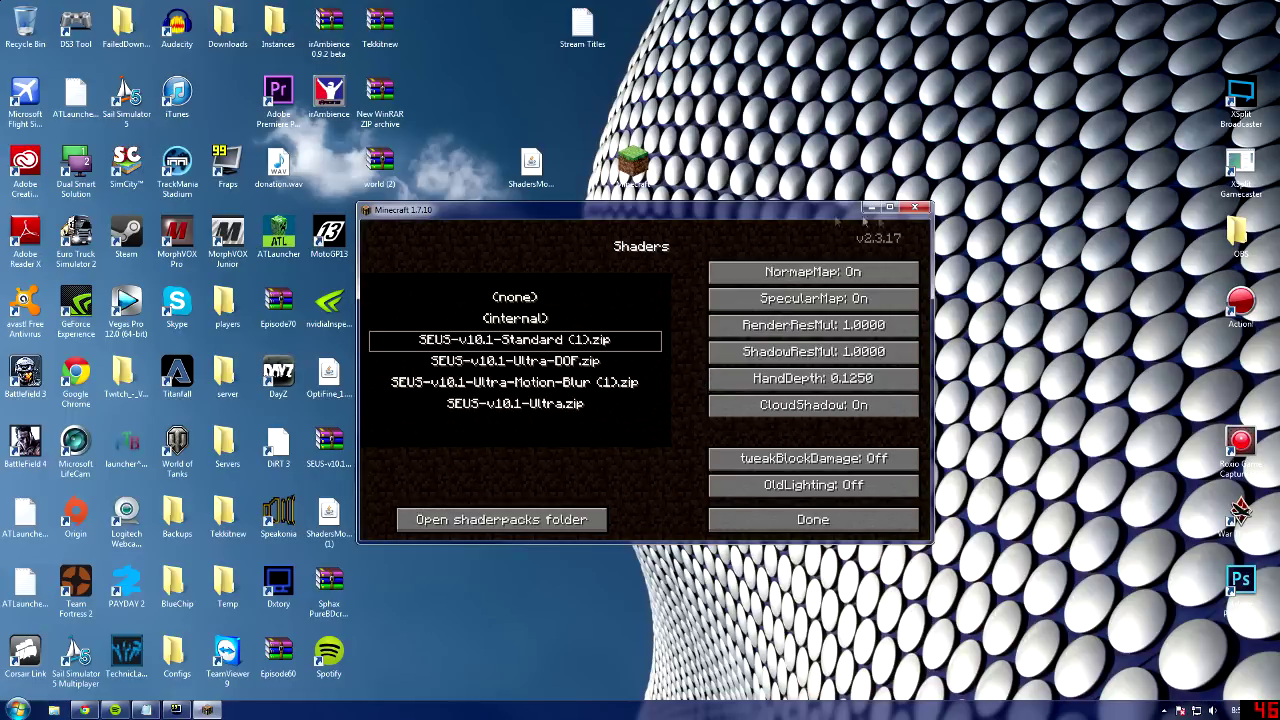
click(813, 519)
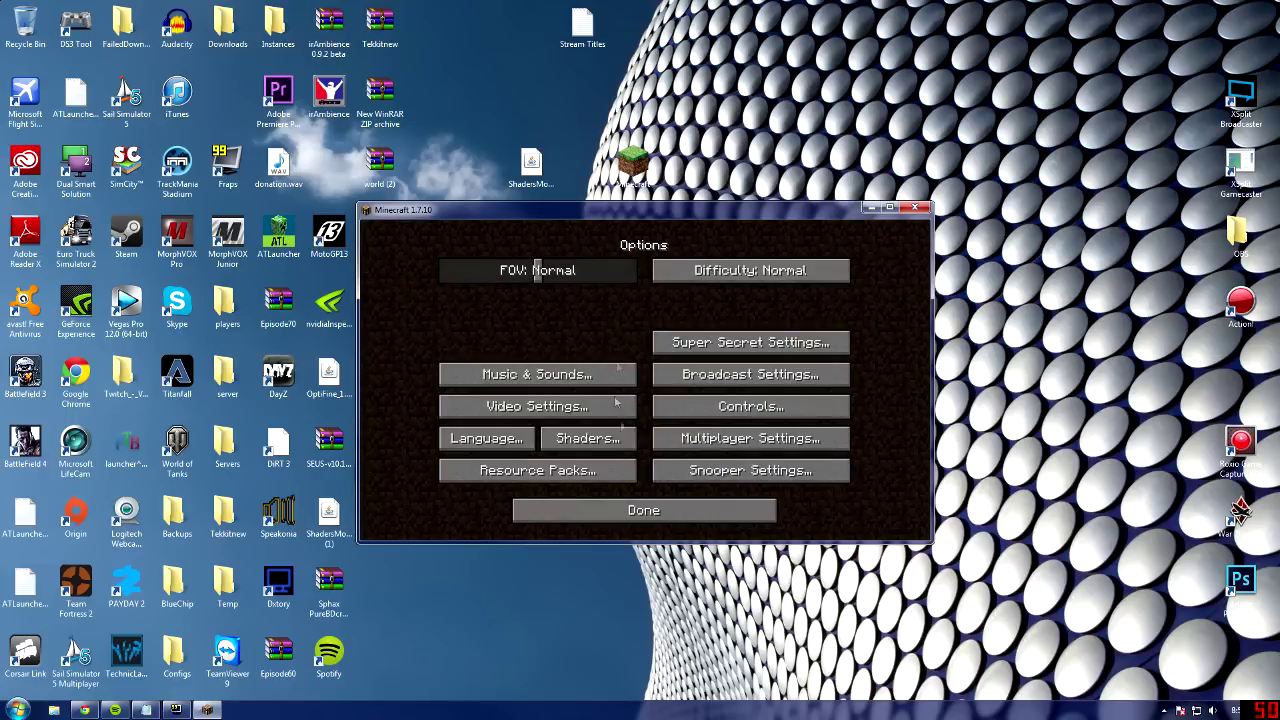
click(640, 510)
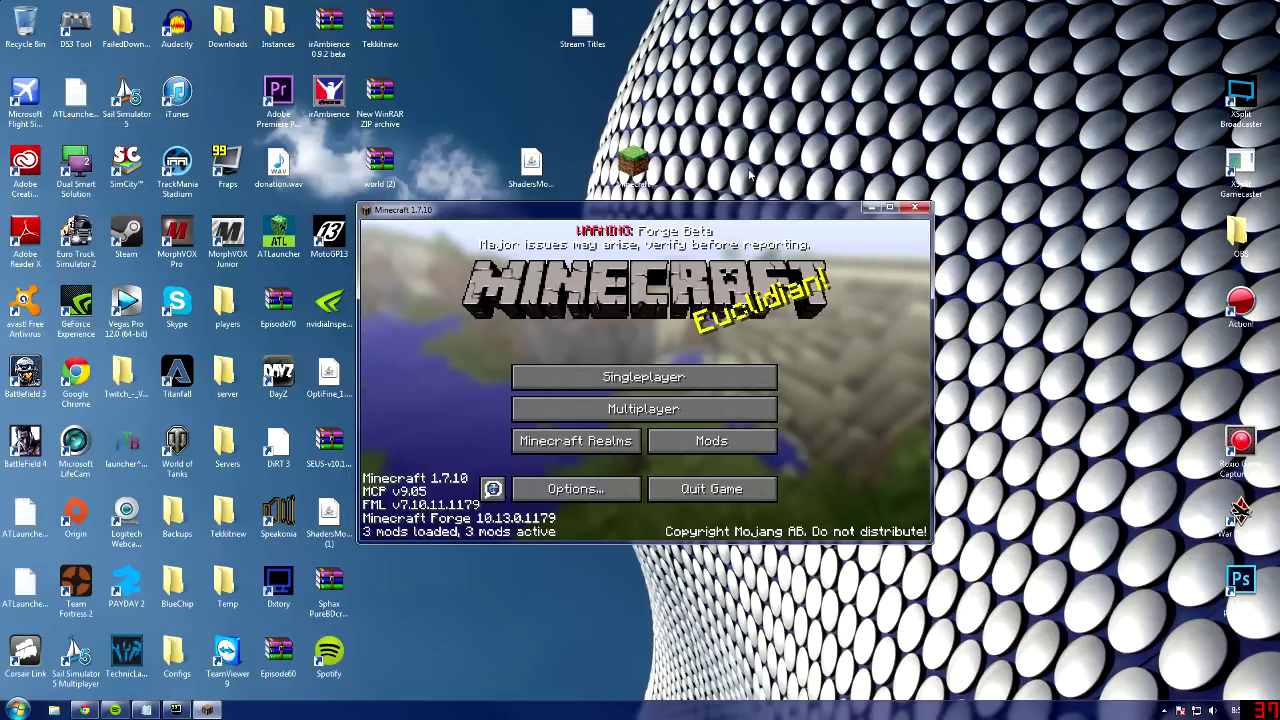
click(915, 209)
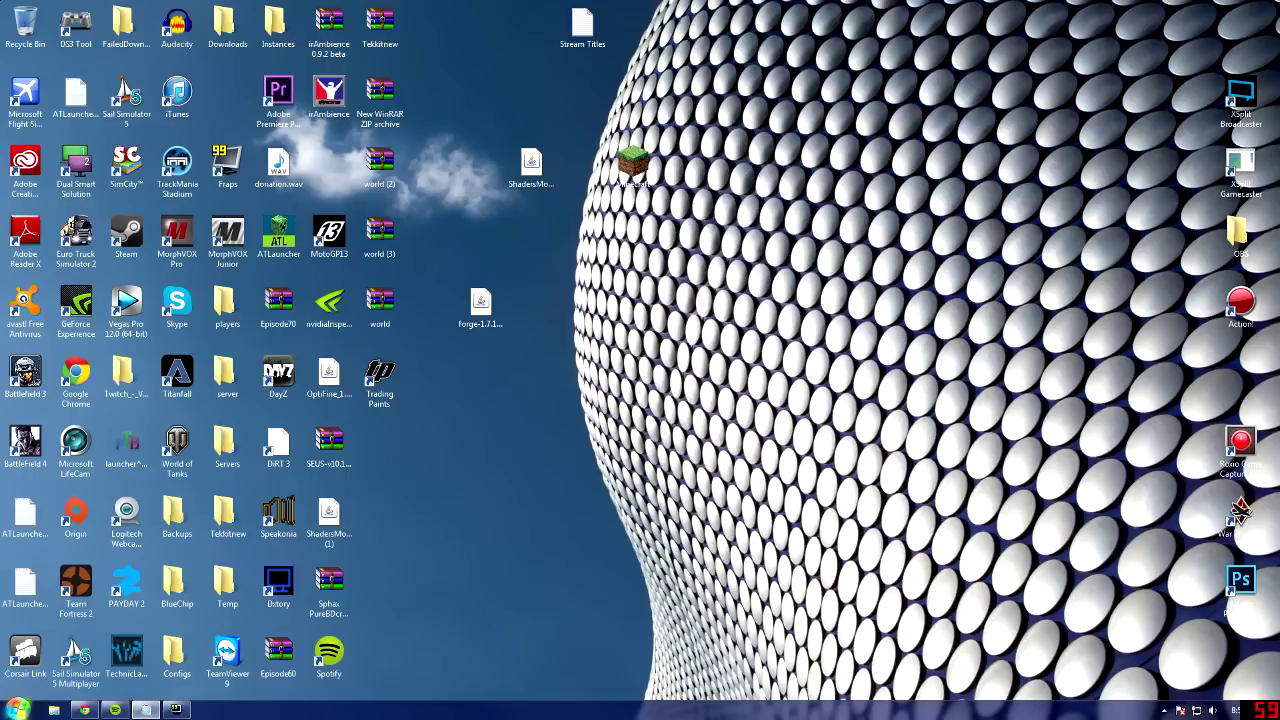
- Open the mods folder inside .minecraft by way of %appdata%
click(18, 710)
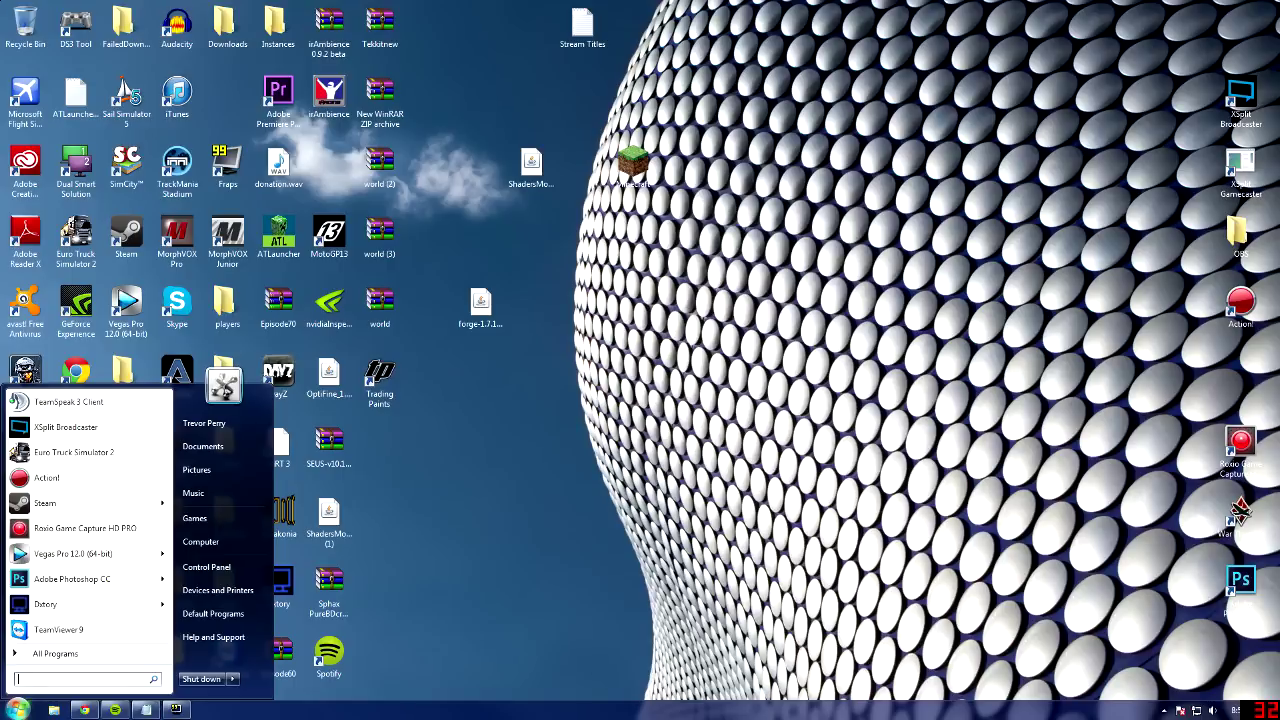
text(%app)
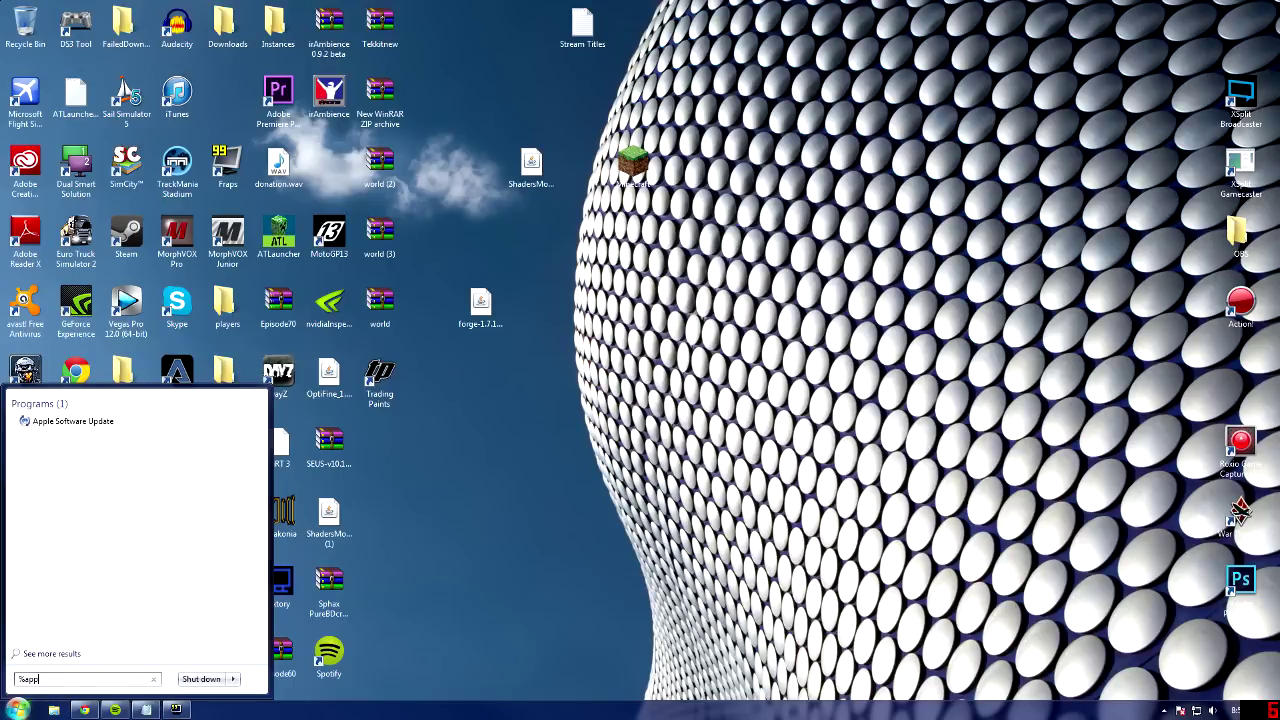
text(data%)
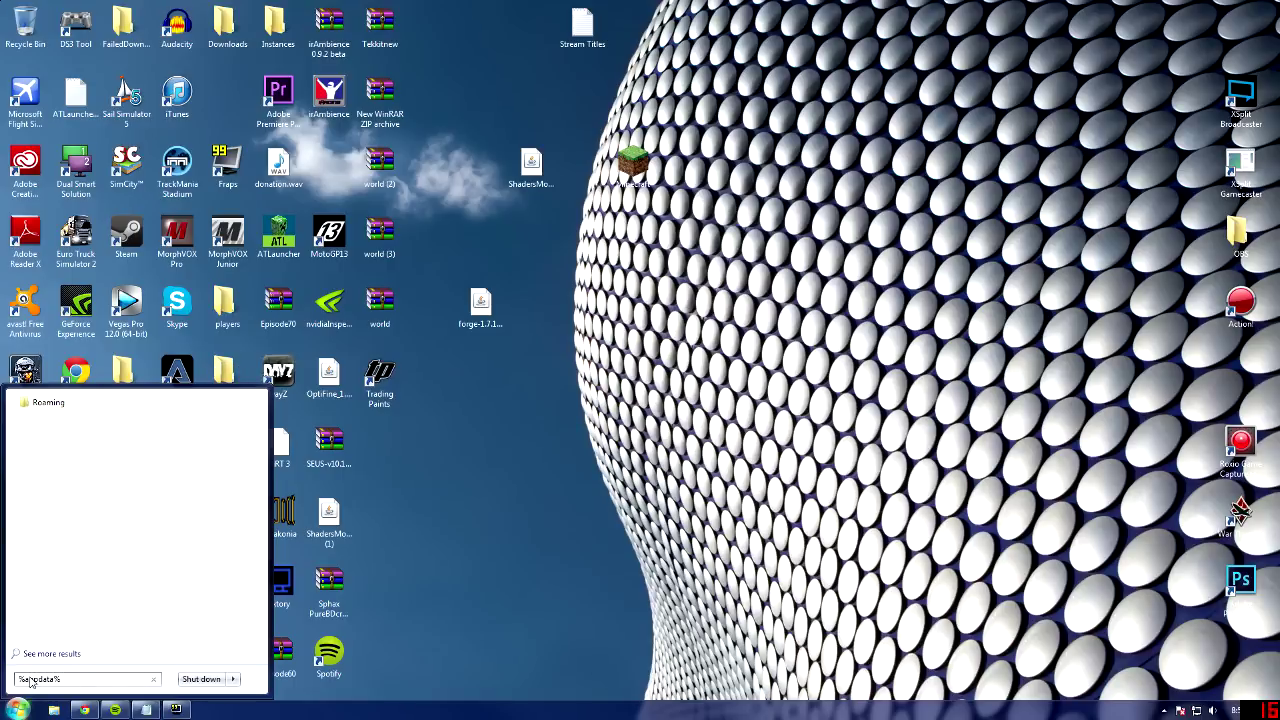
key(Return)
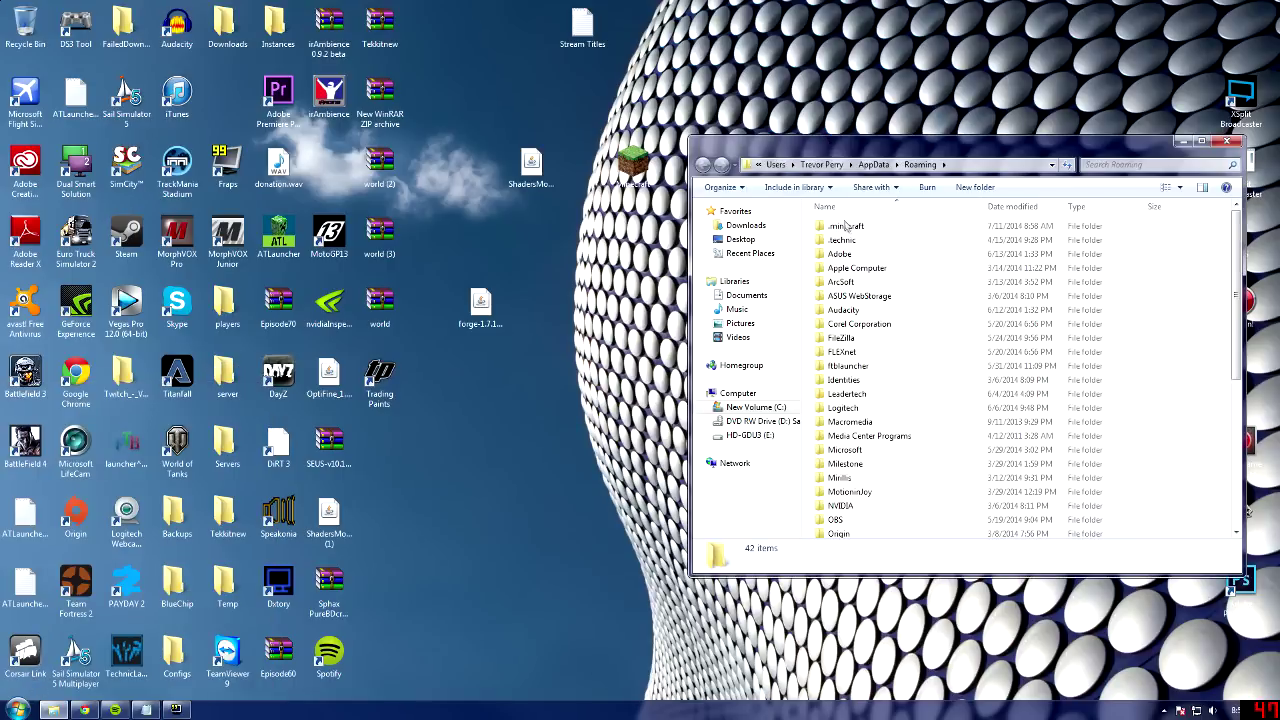
double_click(866, 229)
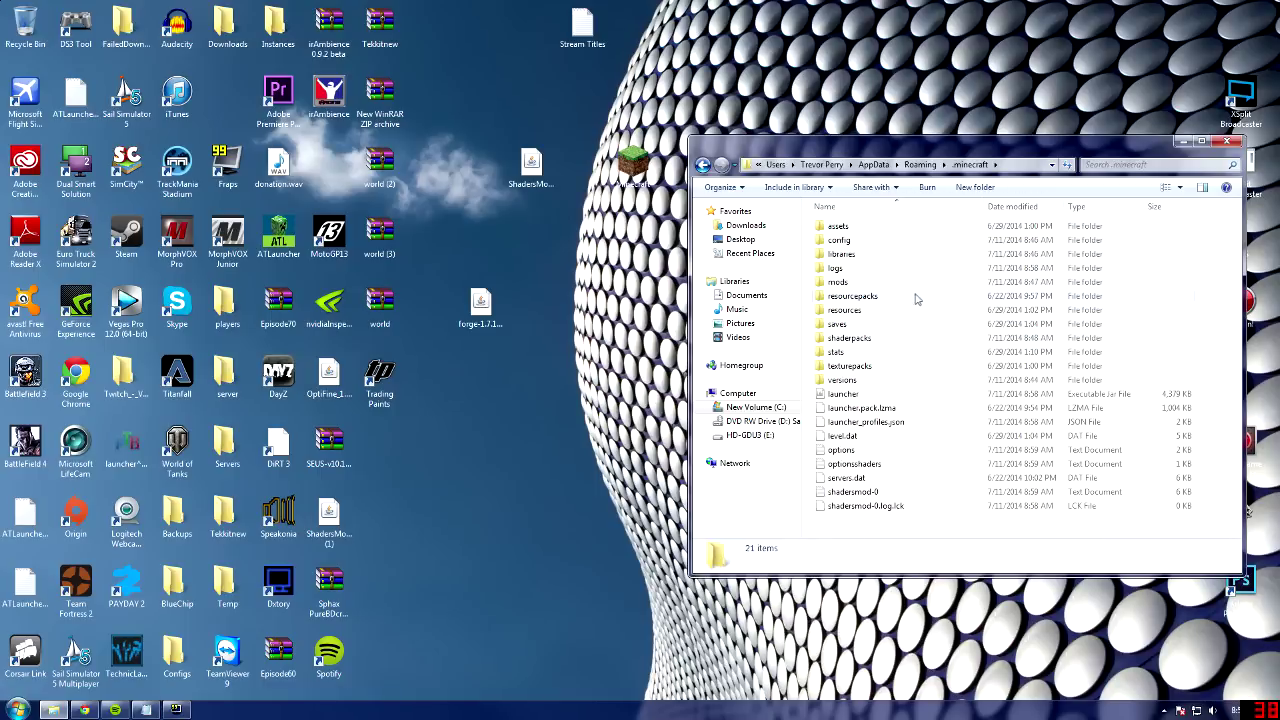
double_click(896, 285)
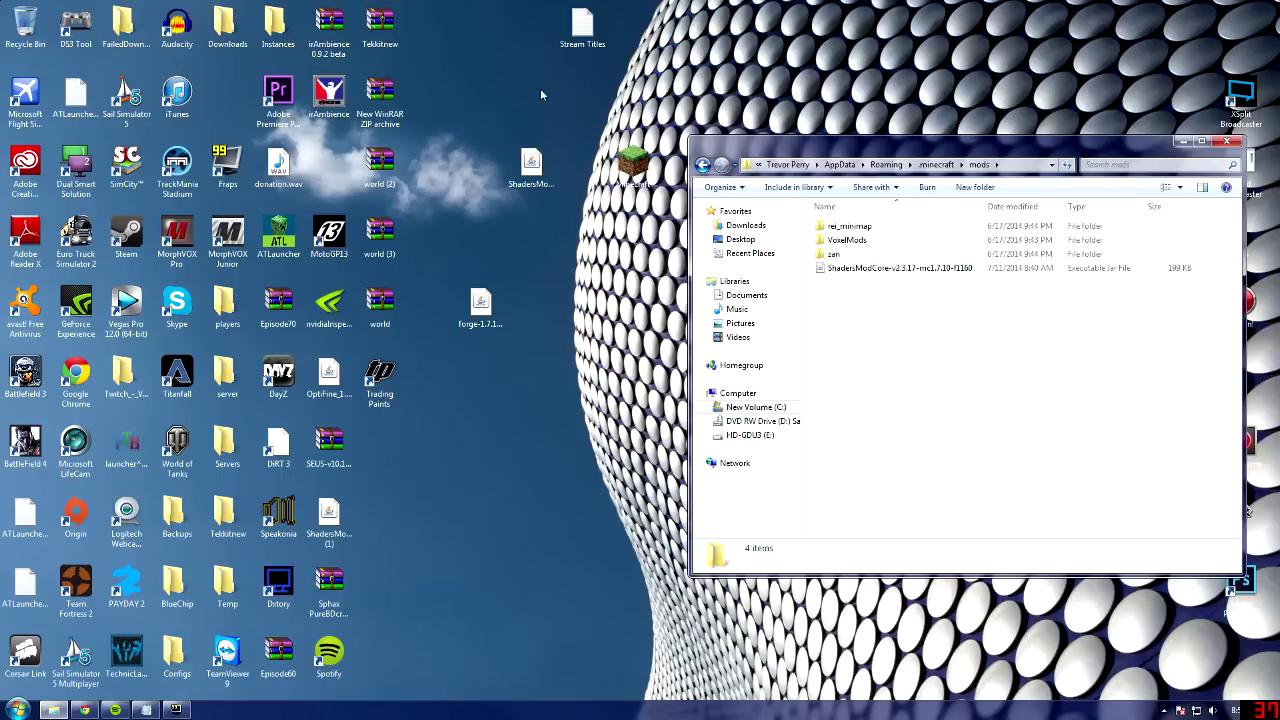
- Select the ShadersModCore-v2.3.17-mc1.7.10 file on the desktop beside the mods folder, and close the folder window
click(529, 170)
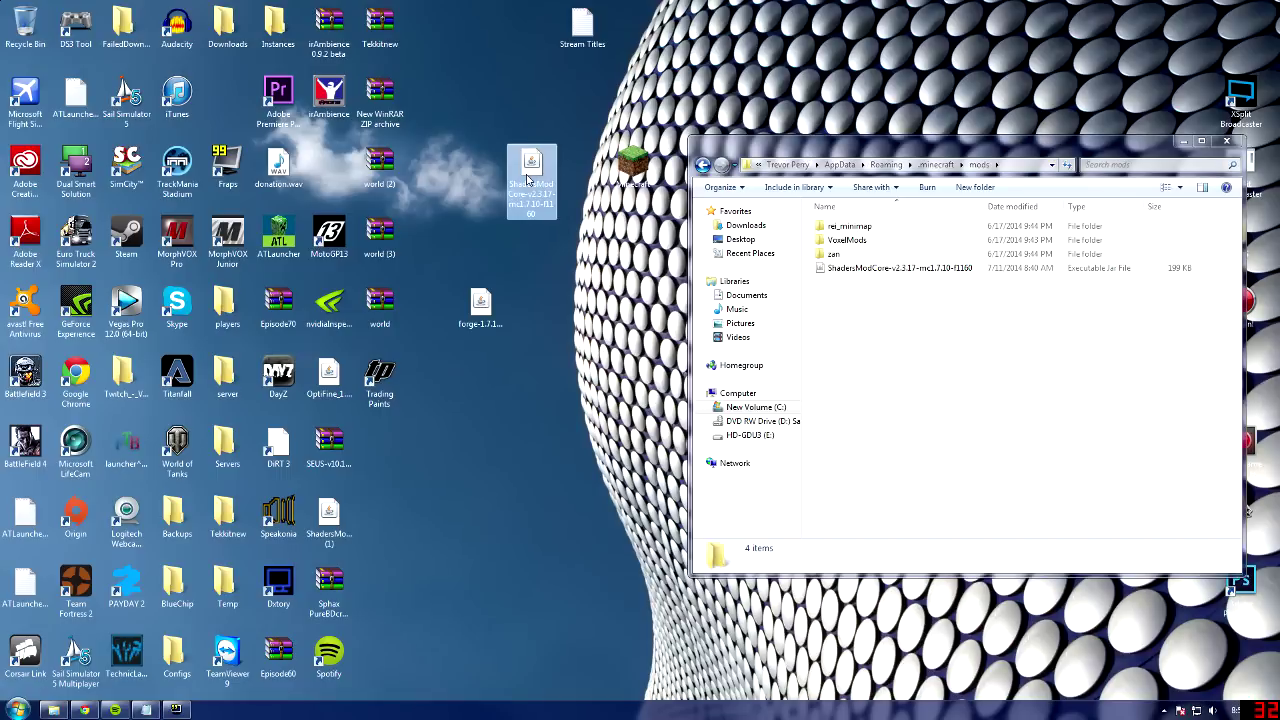
mouse_move(527, 170)
mouse_down()
mouse_move(914, 371)
mouse_move(1014, 349)
mouse_move(535, 205)
mouse_move(530, 170)
mouse_up()
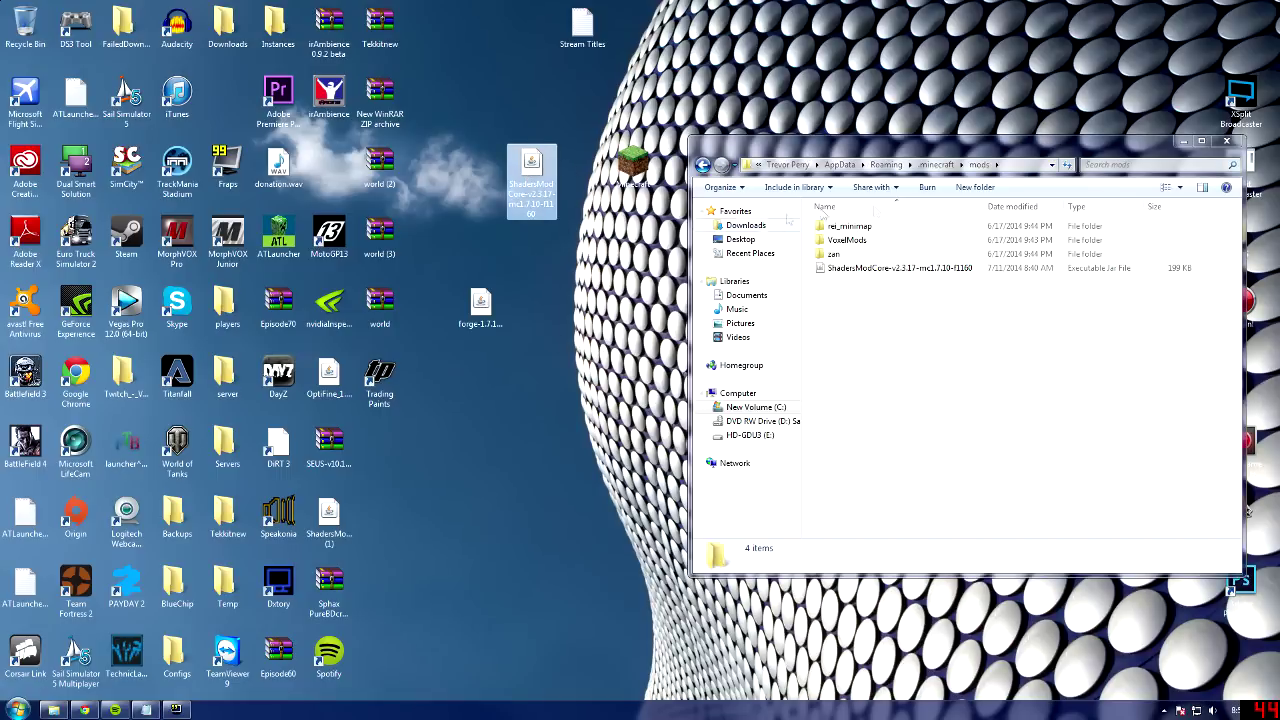
click(1226, 143)
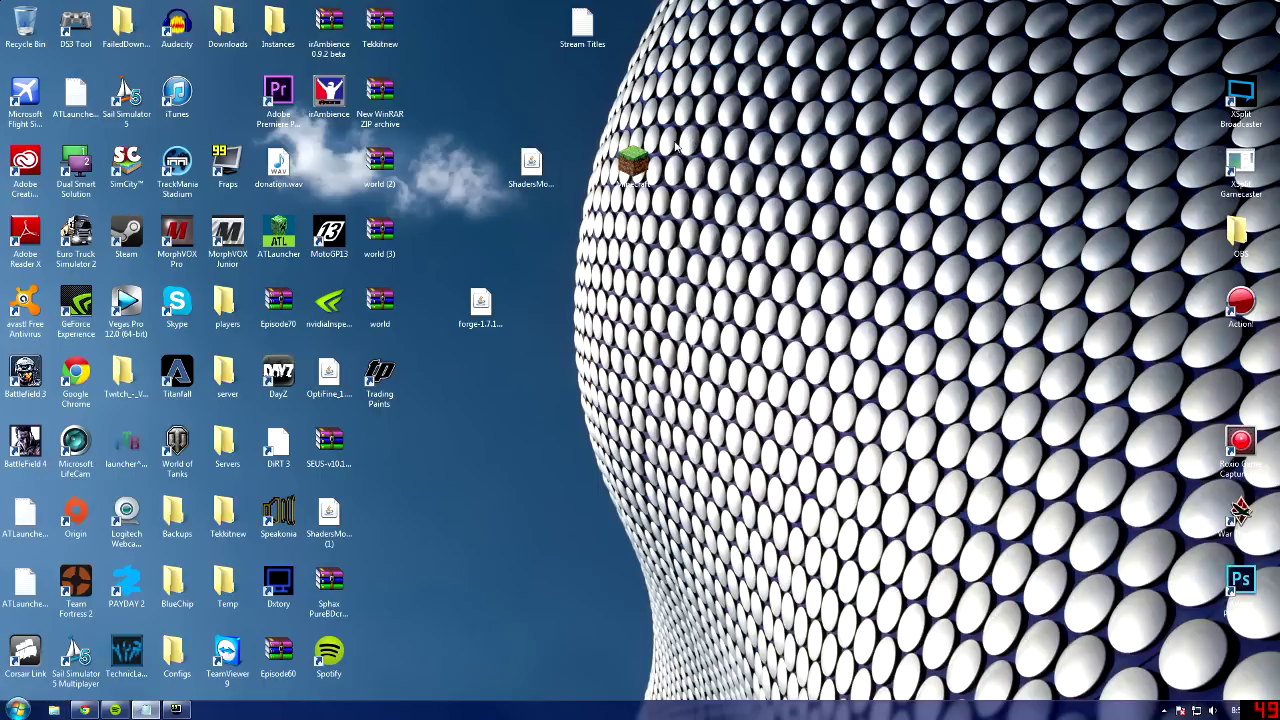
- Run Minecraft.exe from the desktop again and launch the game with the Forge profile
double_click(633, 165)
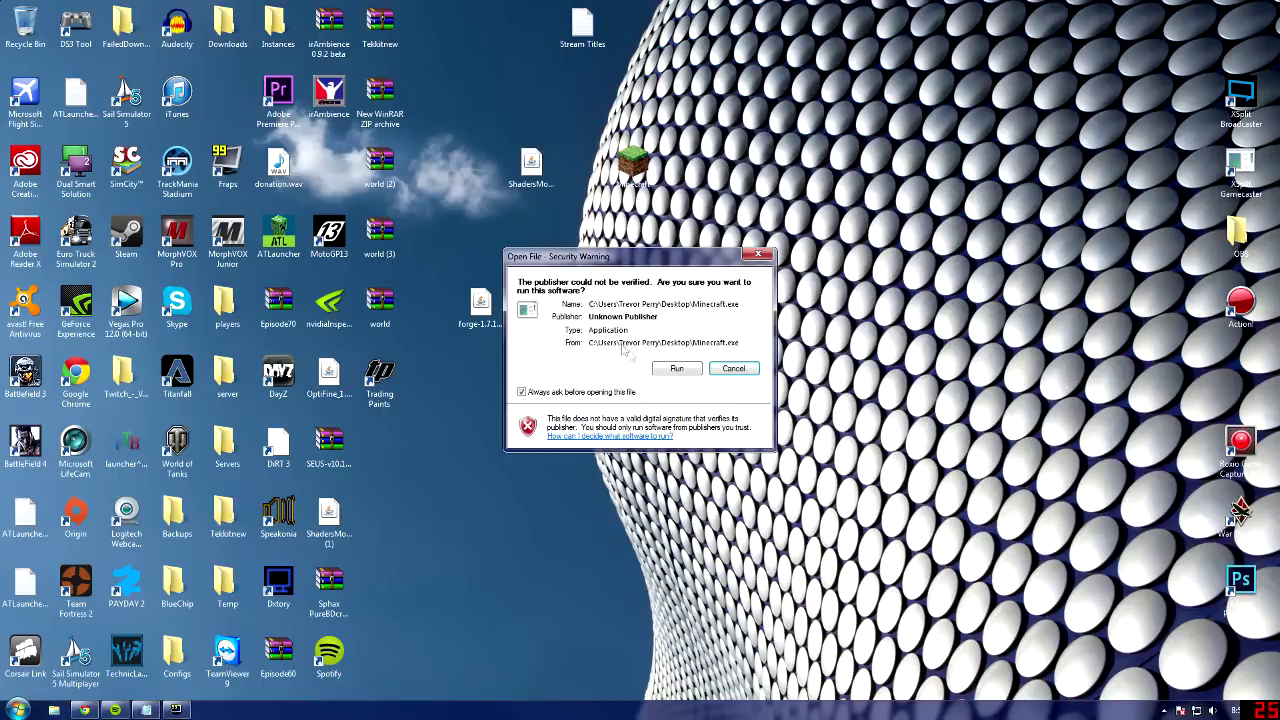
click(680, 370)
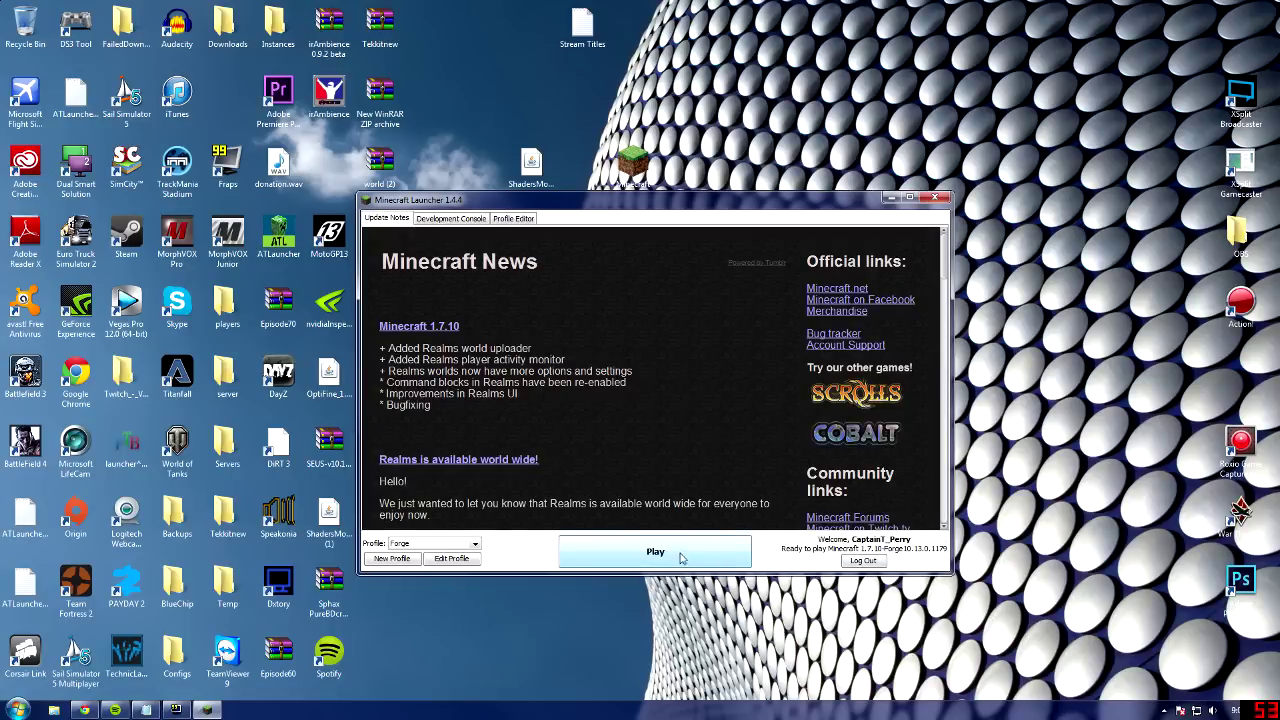
click(622, 557)
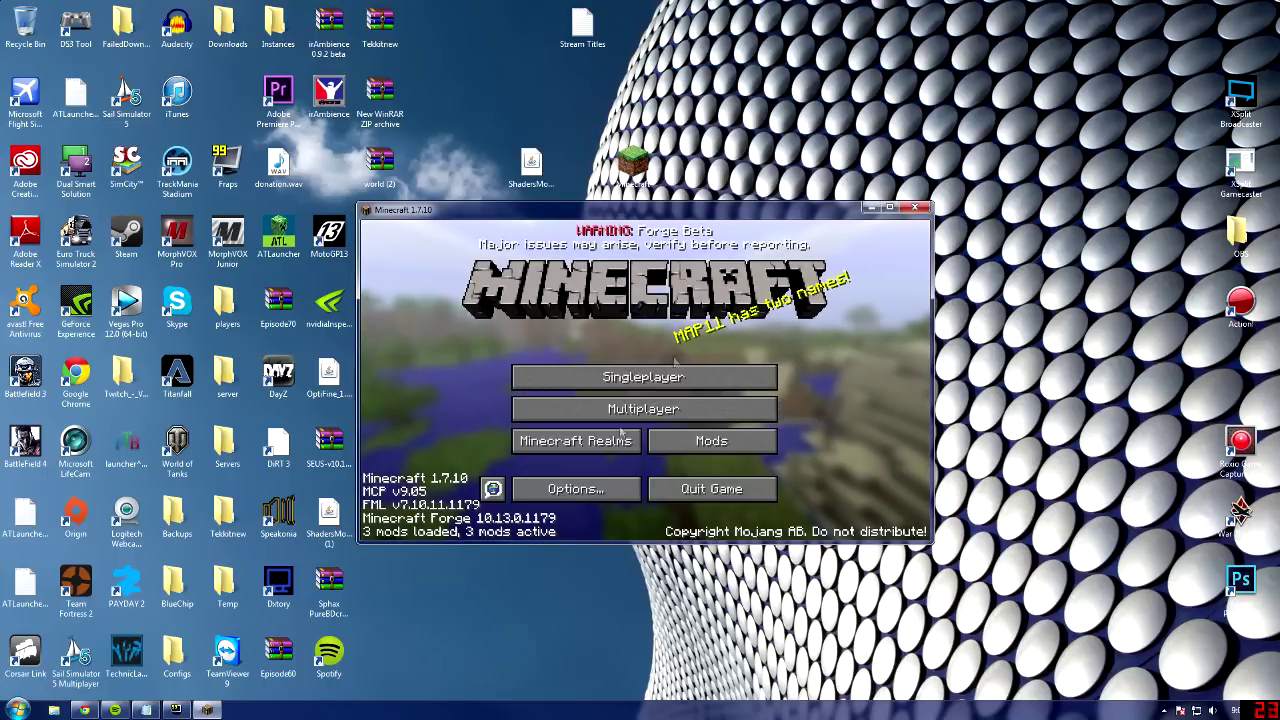
- Open the shaderpacks folder from the Shaders screen in the game options
click(612, 490)
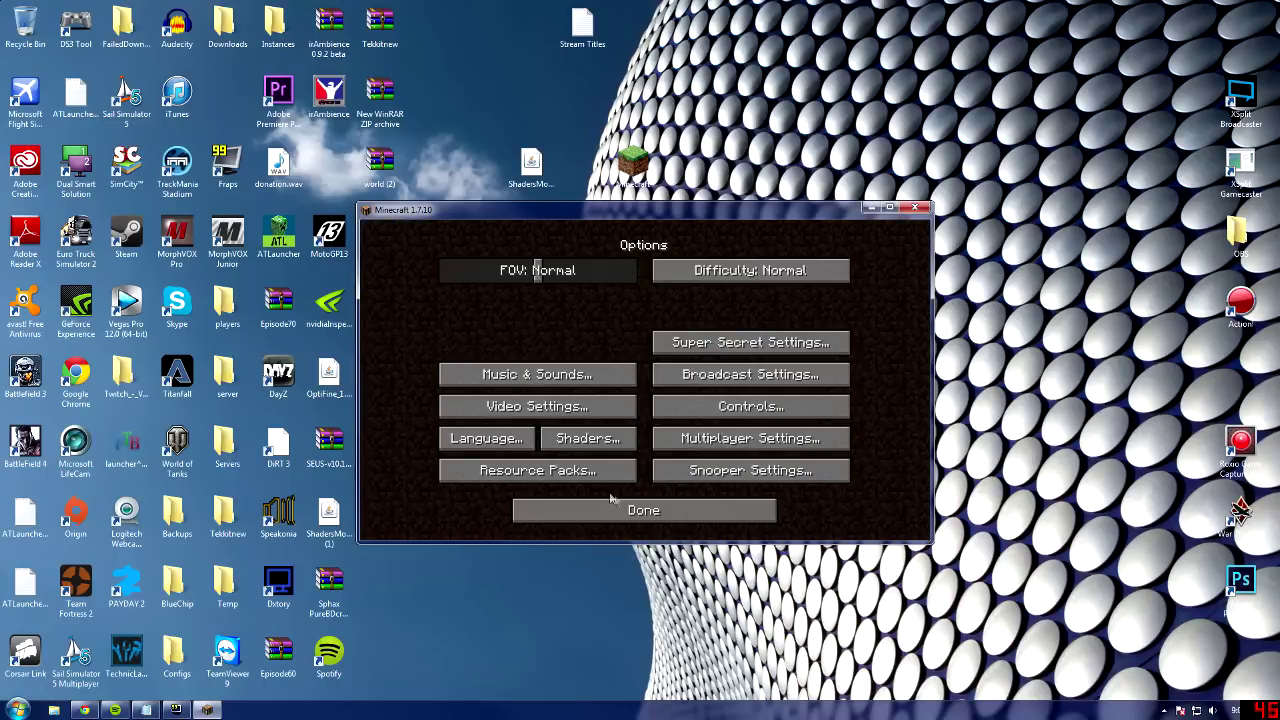
click(623, 437)
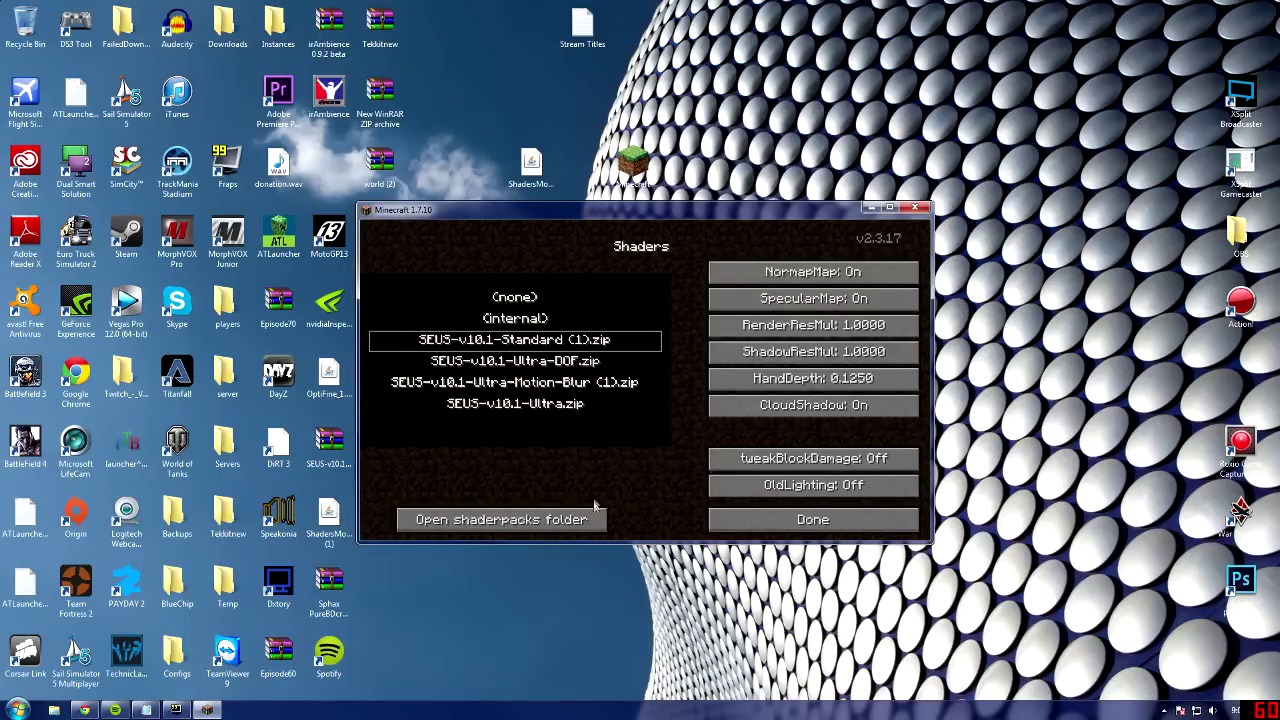
click(549, 524)
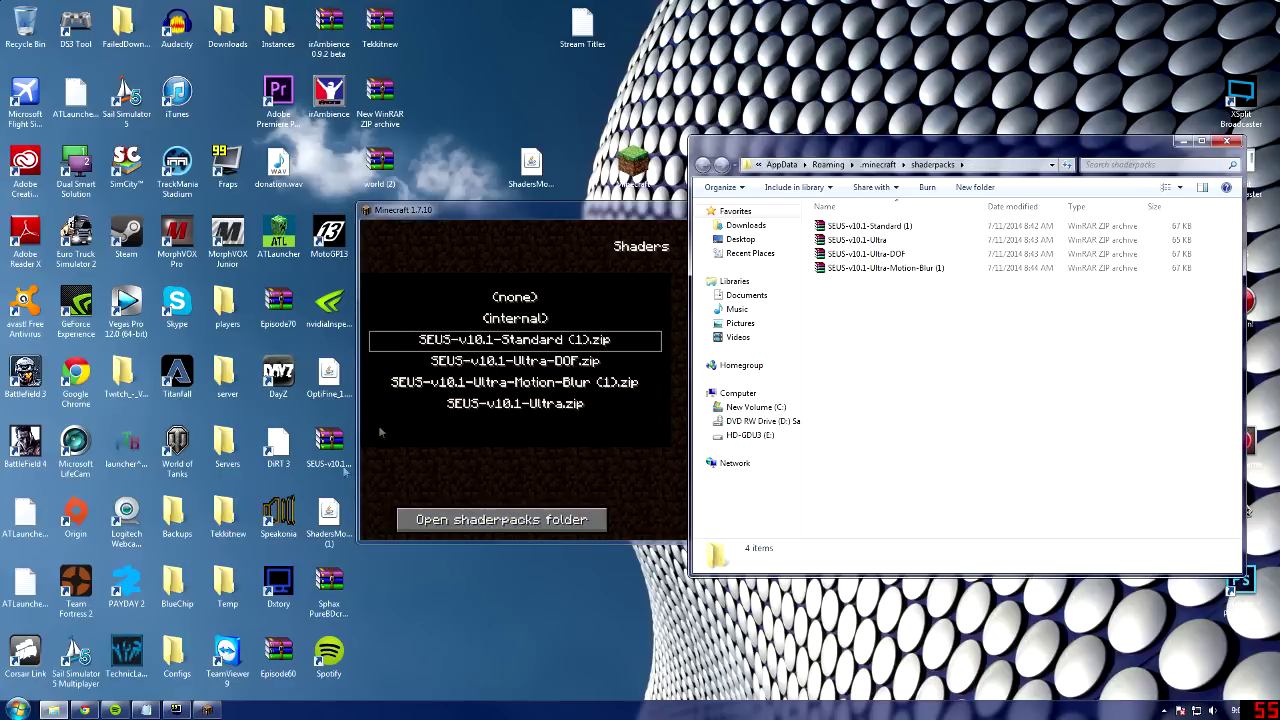
- Locate the downloaded SEUS-v10.1-Standard zip in the browser, close the shaderpacks folder window, and minimize the browser
click(53, 710)
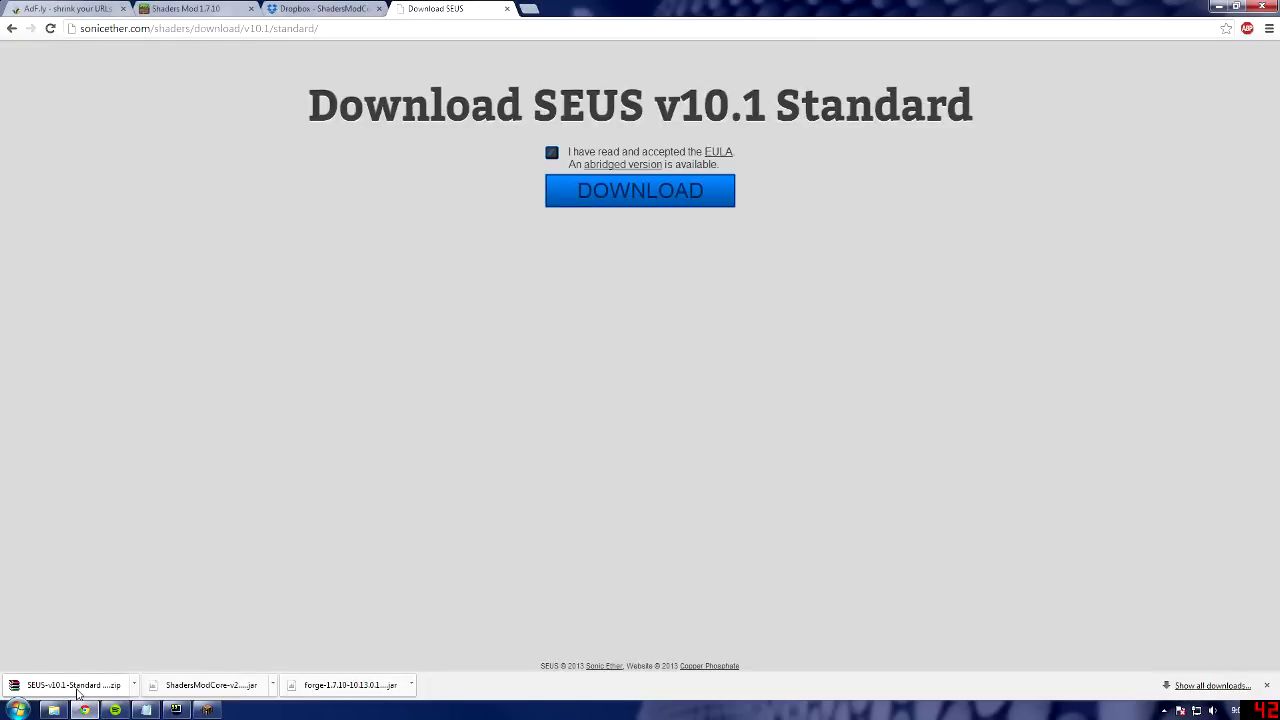
drag(78, 693, 110, 690)
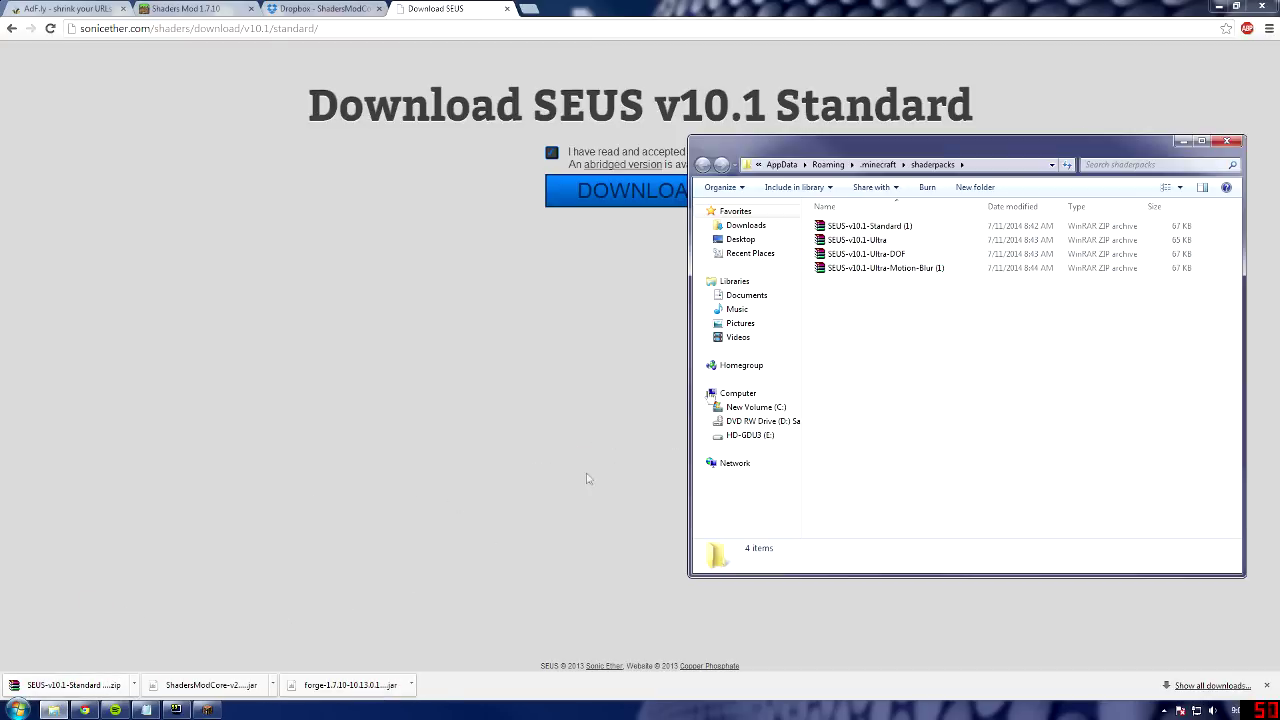
click(1229, 142)
click(1222, 10)
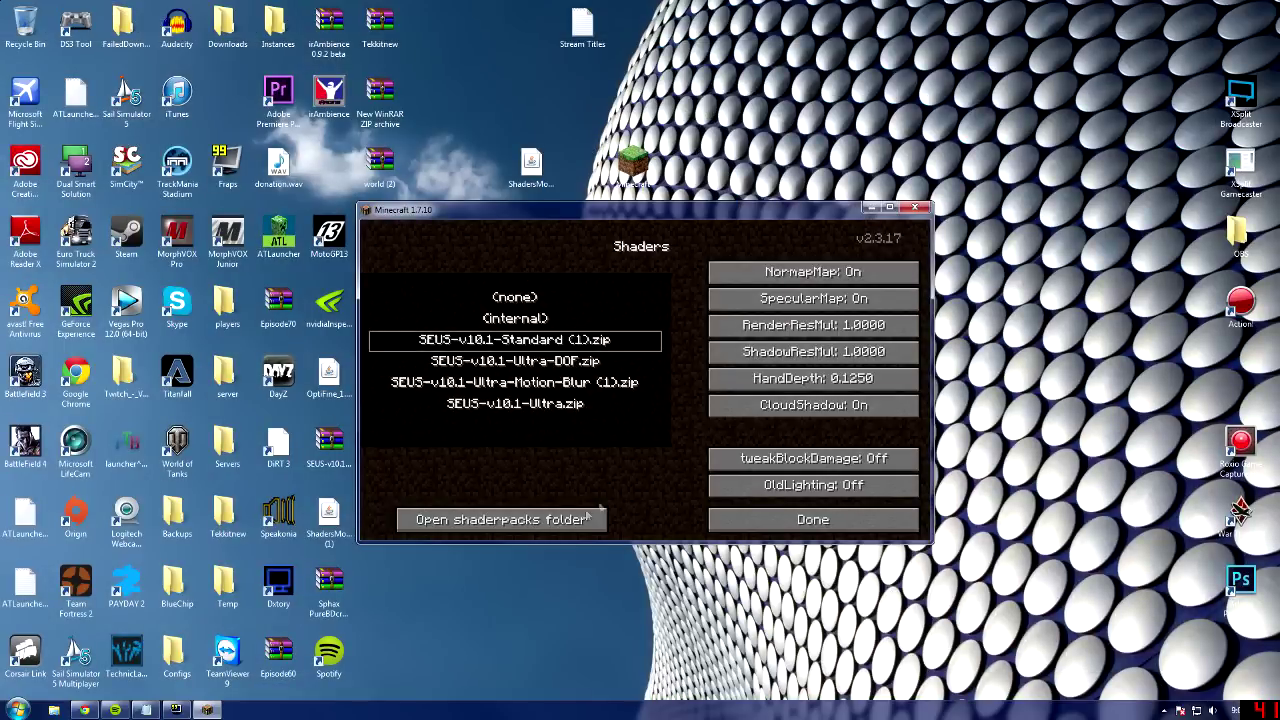
- Leave the shader settings and game options, and open the singleplayer world list
click(740, 518)
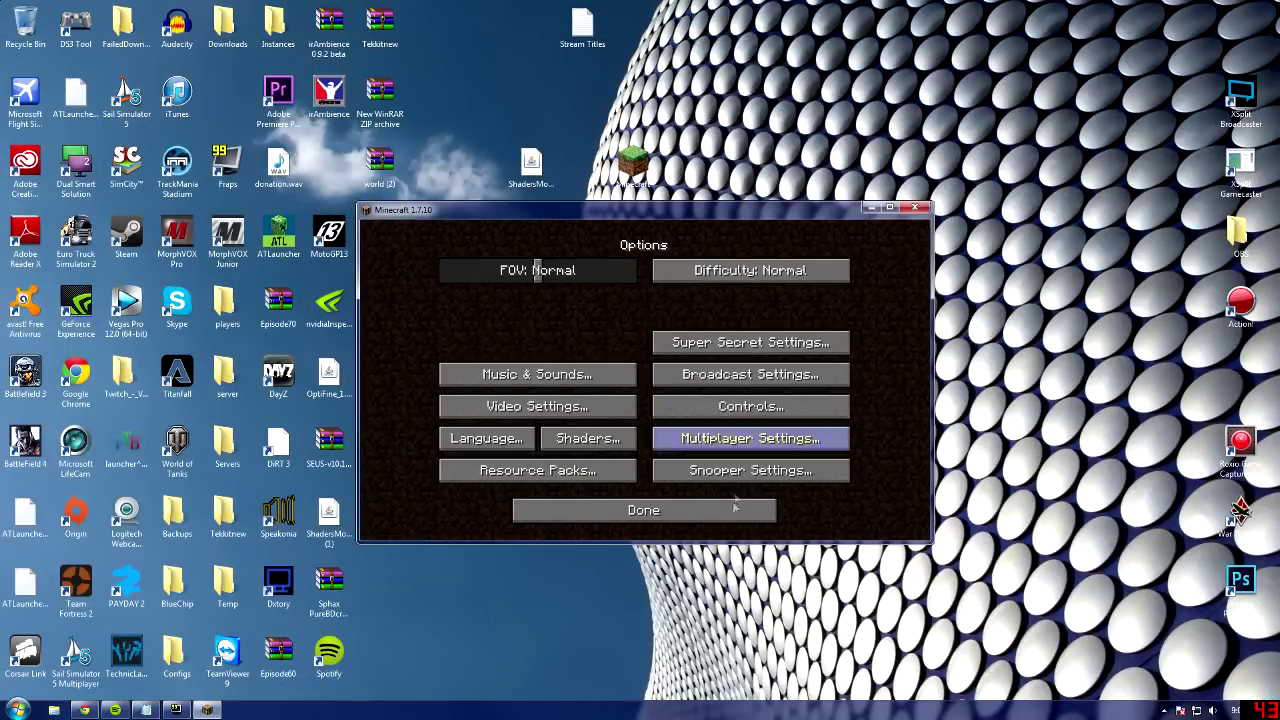
click(736, 505)
click(680, 382)
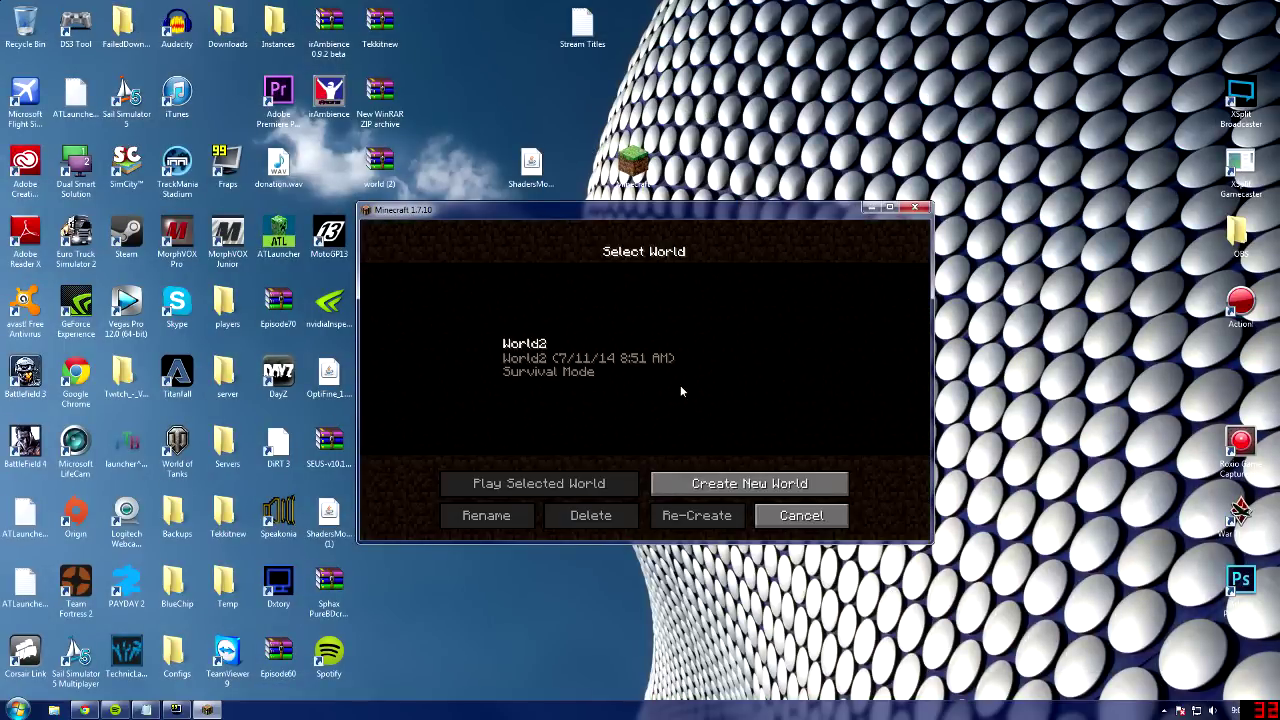
- Start setting up a new singleplayer world and name it Shaders
click(750, 484)
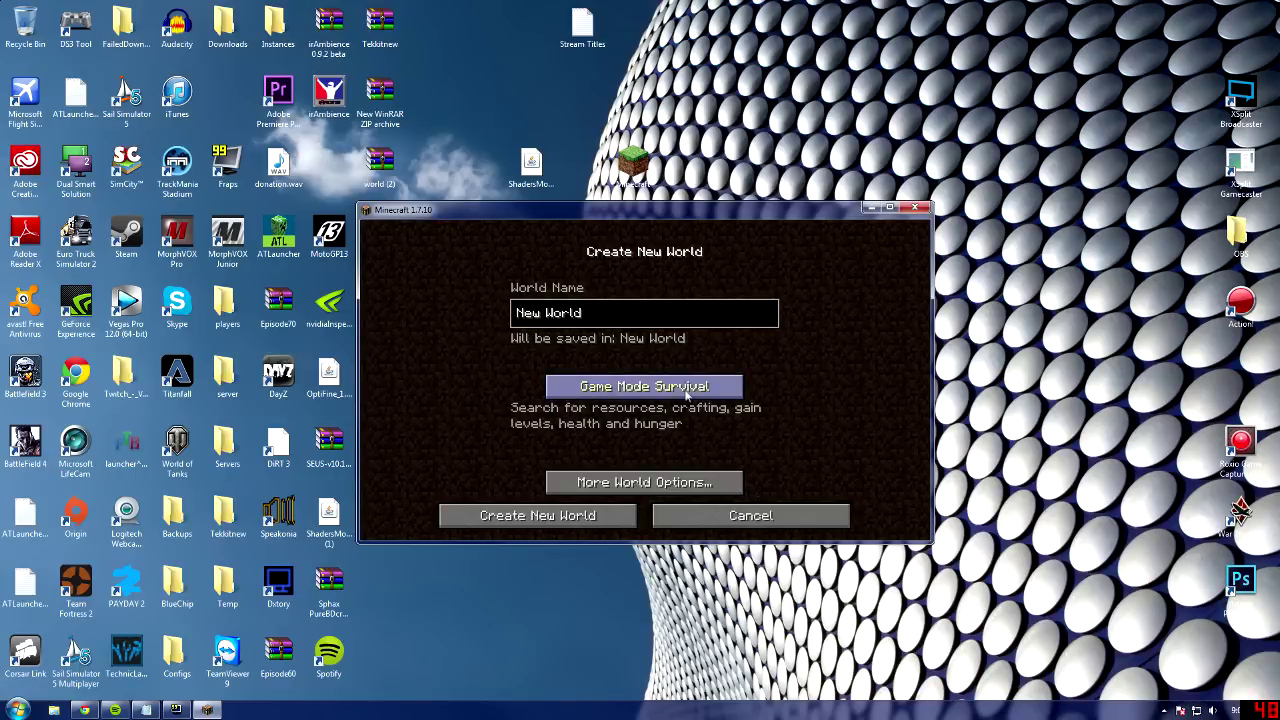
key(BackSpace)
key(BackSpace)
key(BackSpace)
key(BackSpace)
key(BackSpace)
key(BackSpace)
key(BackSpace)
key(BackSpace)
key(BackSpace)
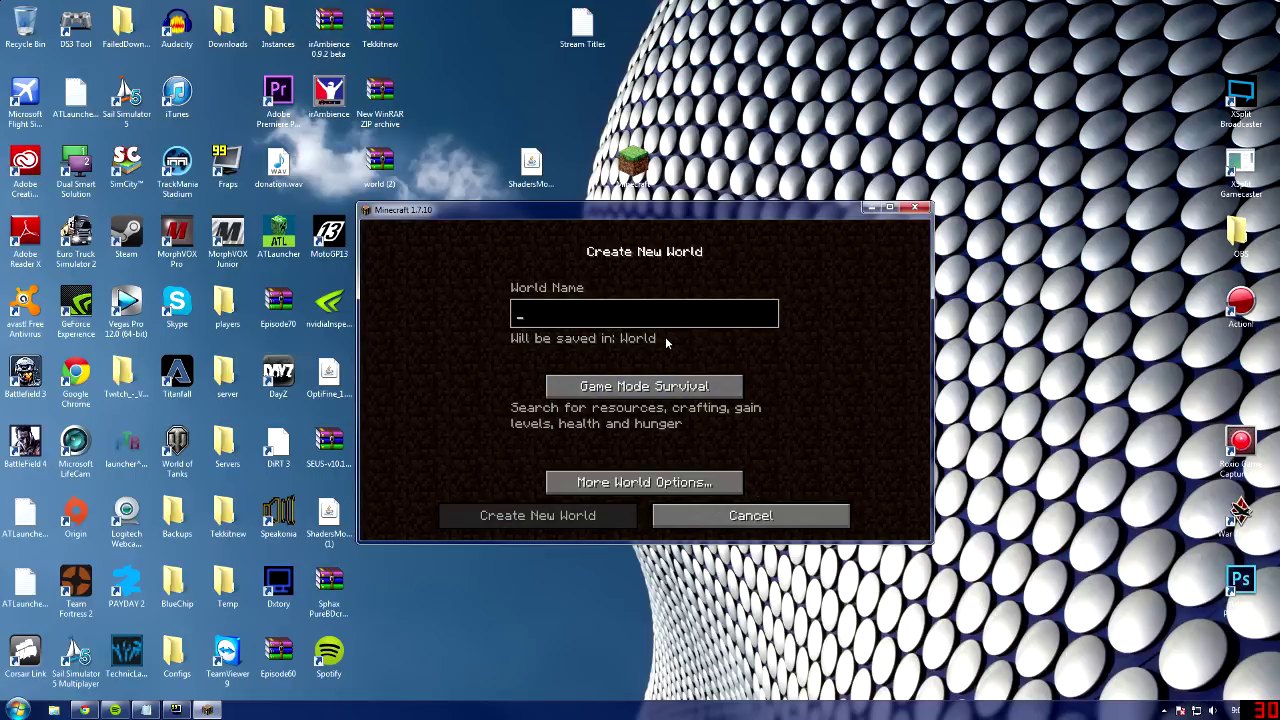
text(Shadersd)
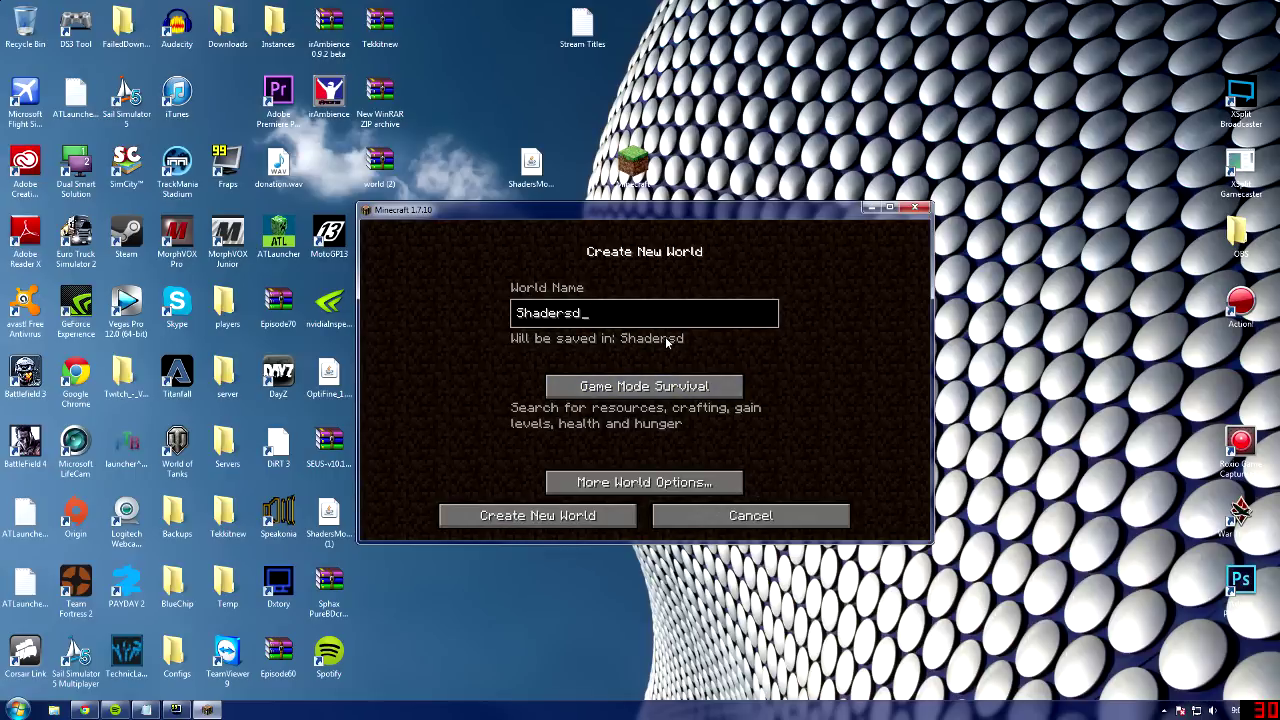
key(BackSpace)
- Set the game mode to Creative, create the world, and maximize the game window
click(660, 386)
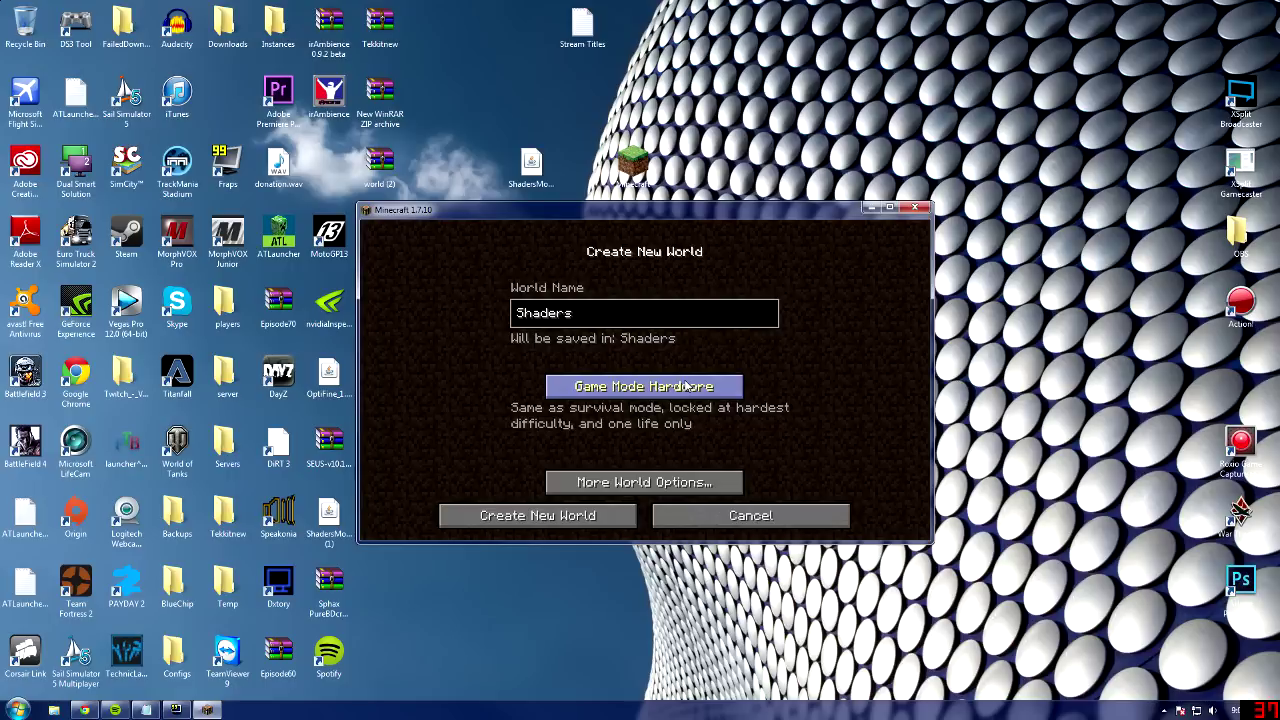
click(660, 386)
click(562, 516)
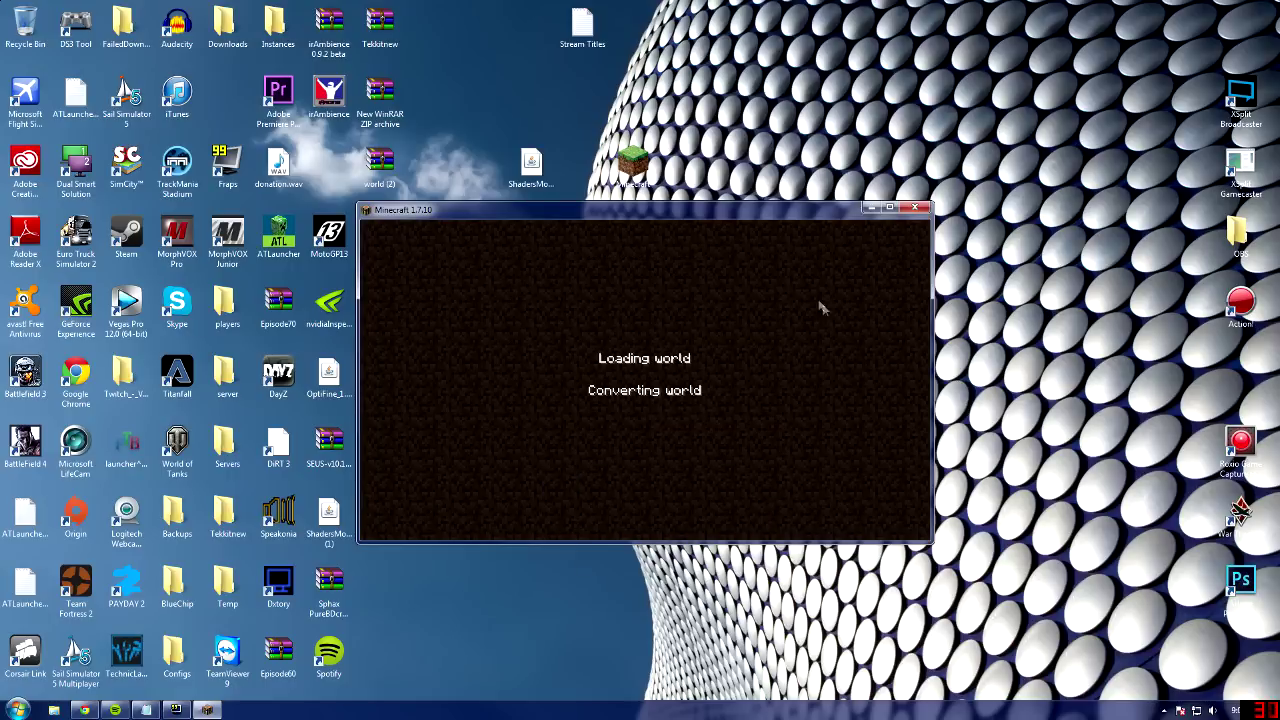
click(890, 209)
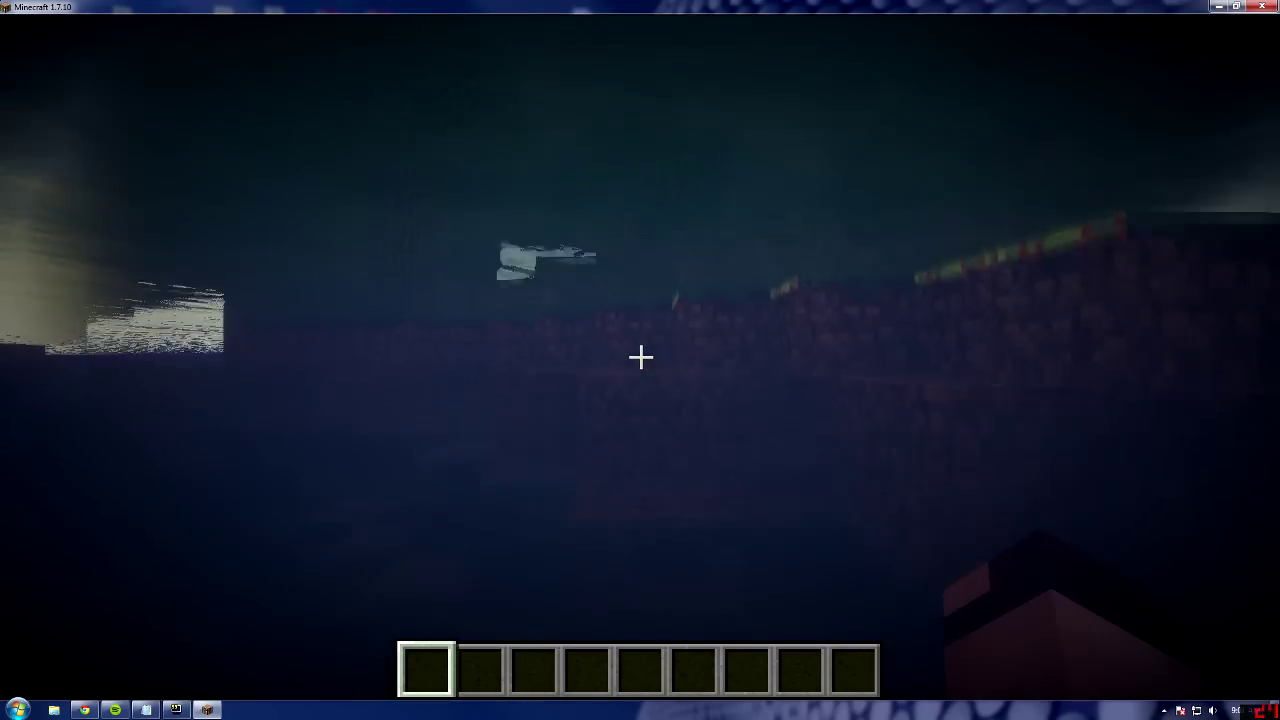
- Move around the new world to examine the shader effects, briefly displaying the debug information
key(w)
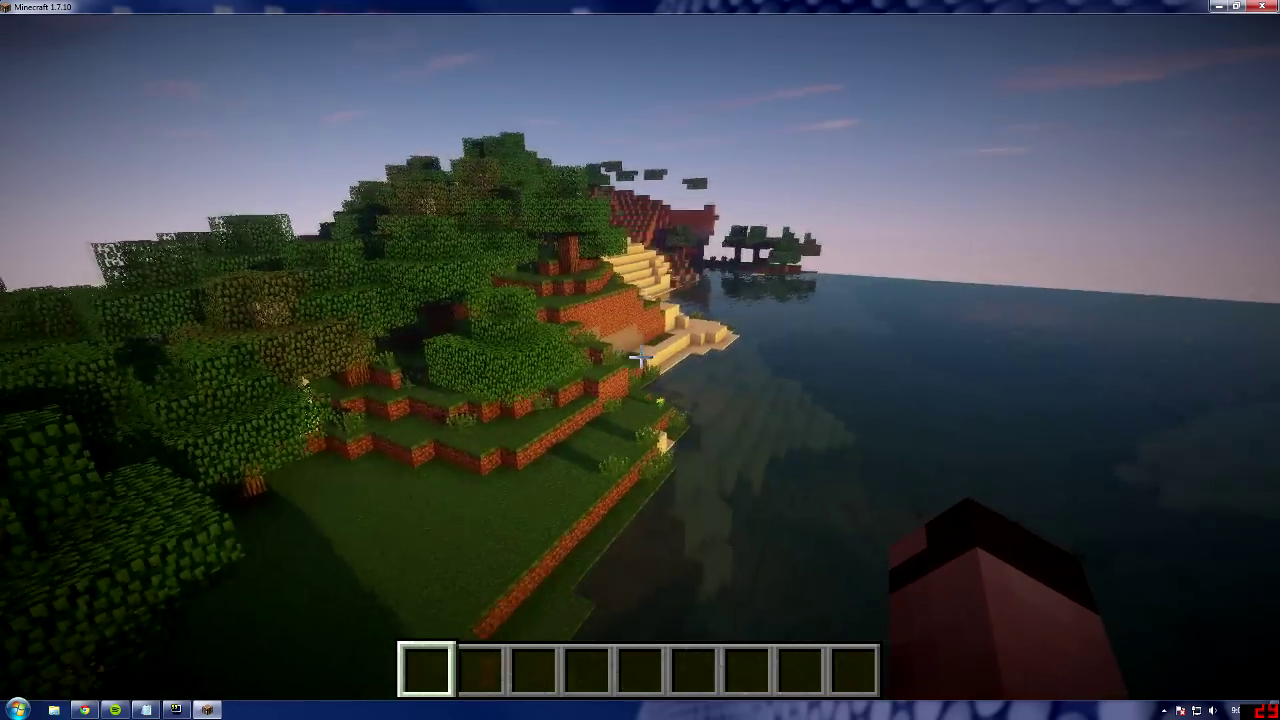
mouse_move(640, 357)
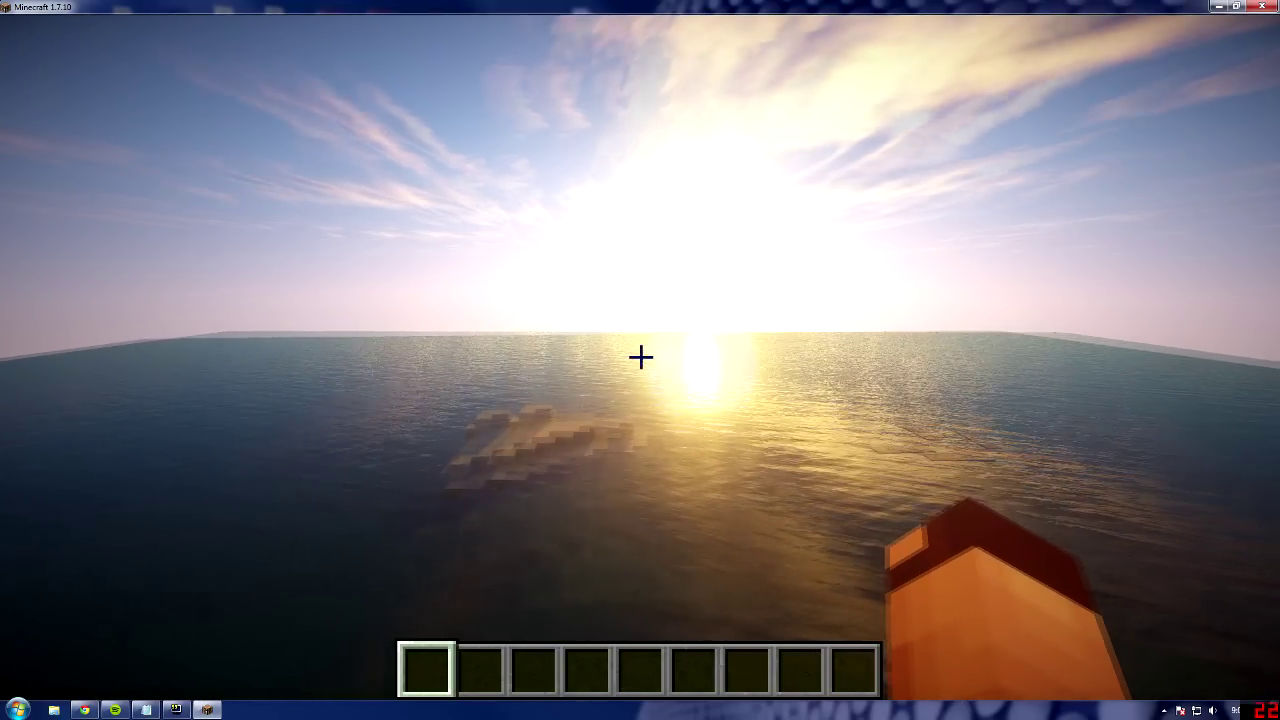
key(F3)
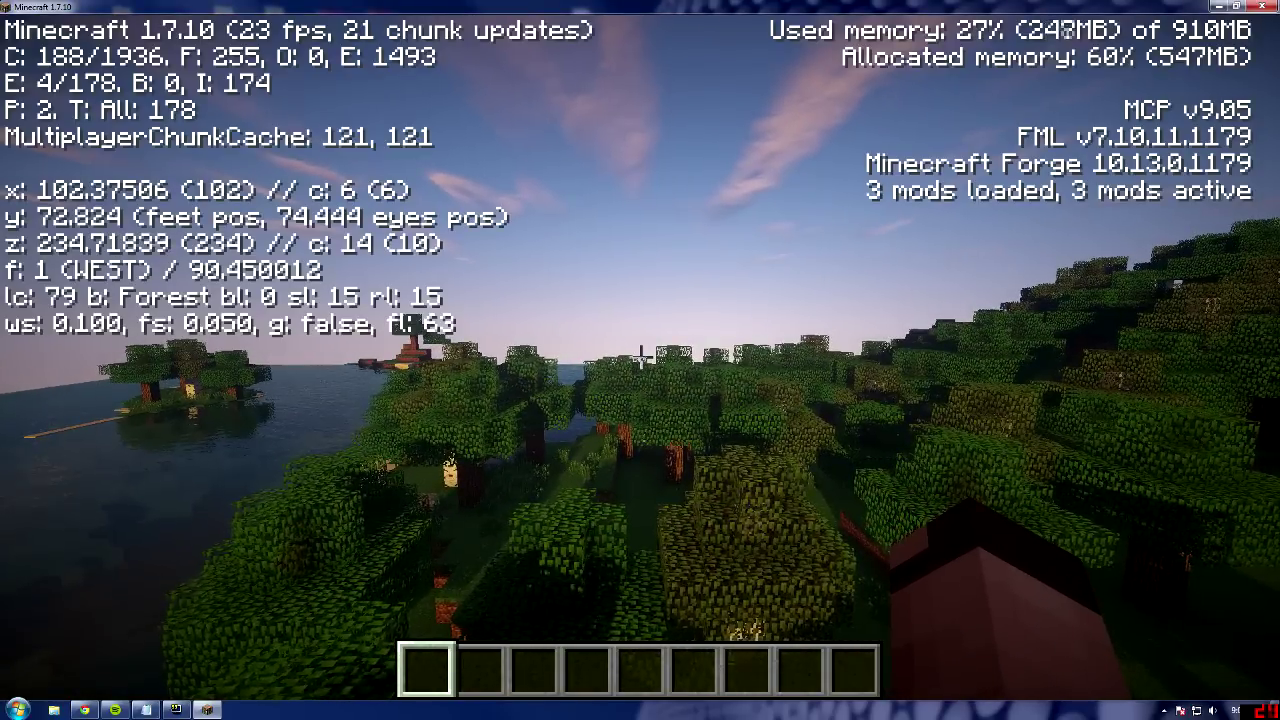
key(F3)
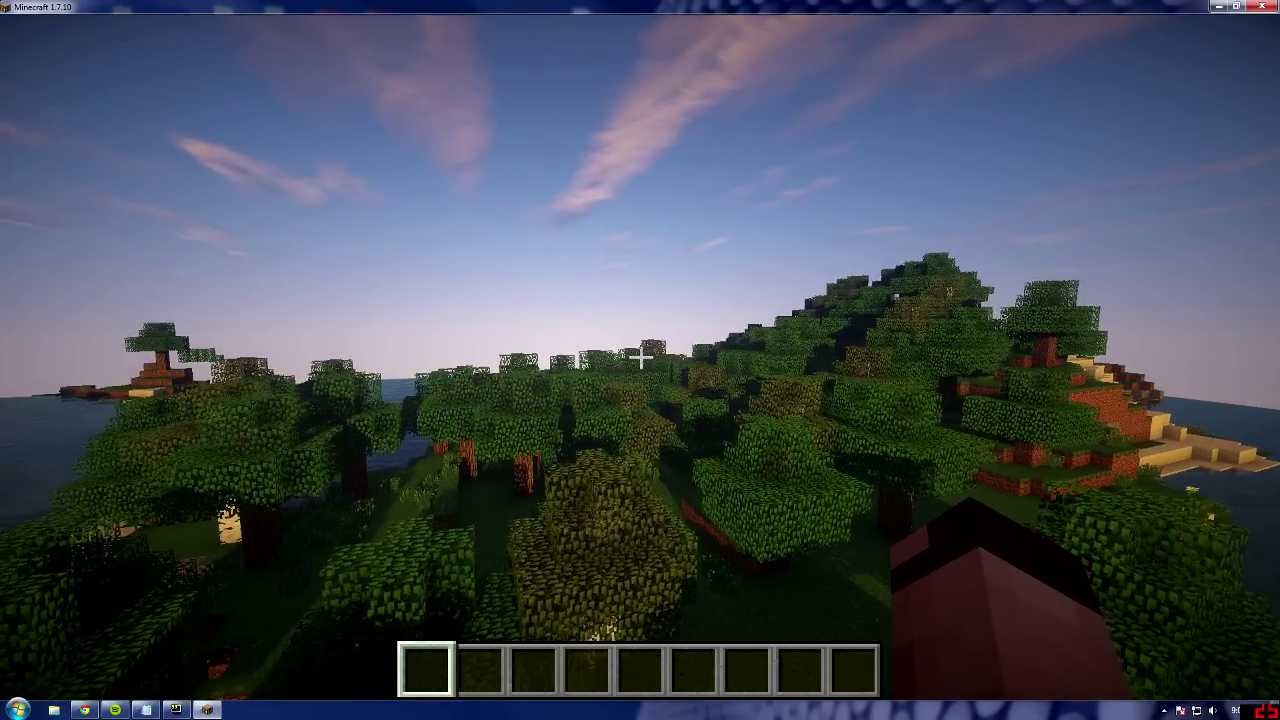